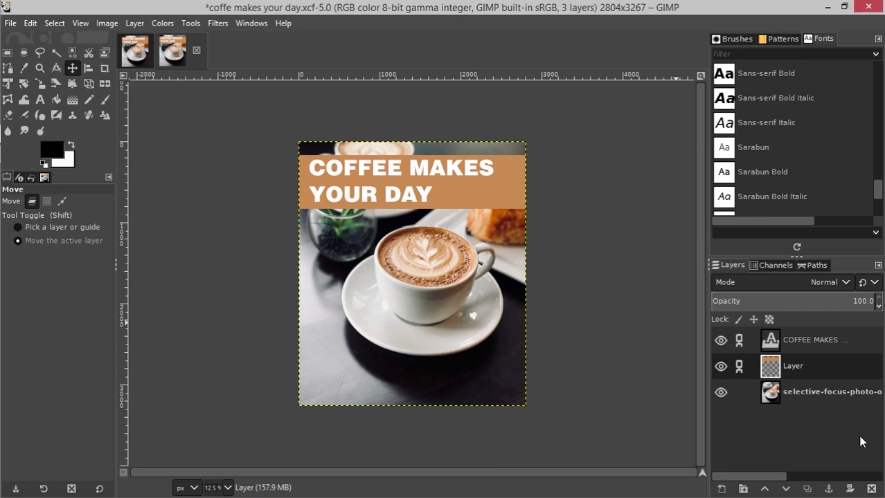
- Show the dockable Layers dialog
{"action": "left_click", "coordinate": [244, 23]}
{"action": "mouse_move", "coordinate": [319, 55]}
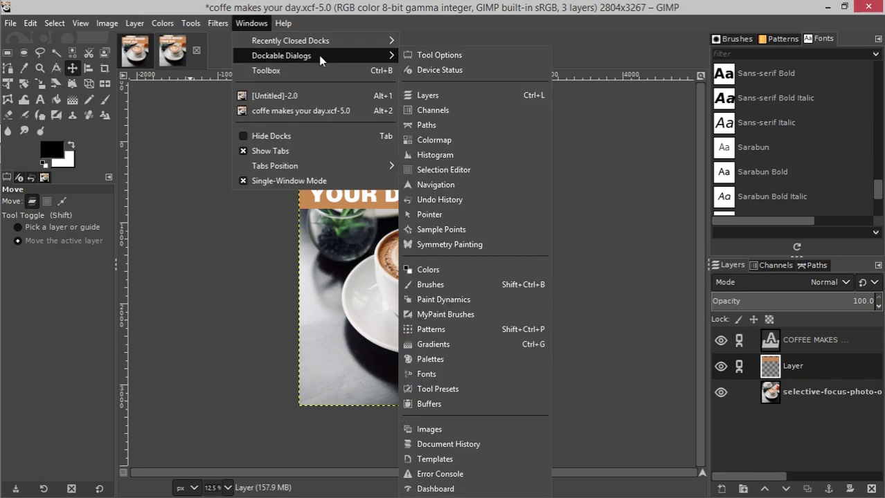
{"action": "left_click", "coordinate": [455, 96]}
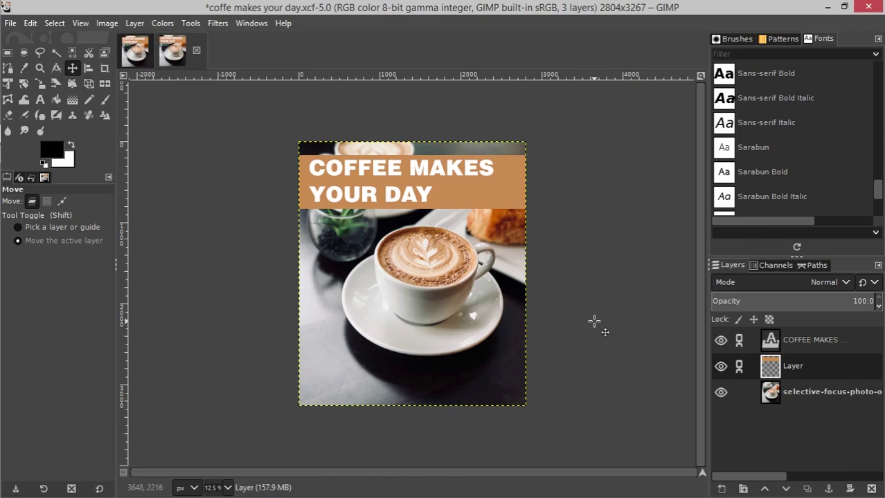
- Move the linked banner and headline down over the photo and back up, leaving them just below the photo's upper edge
{"action": "left_click_drag", "start_coordinate": [499, 239], "coordinate": [494, 355]}
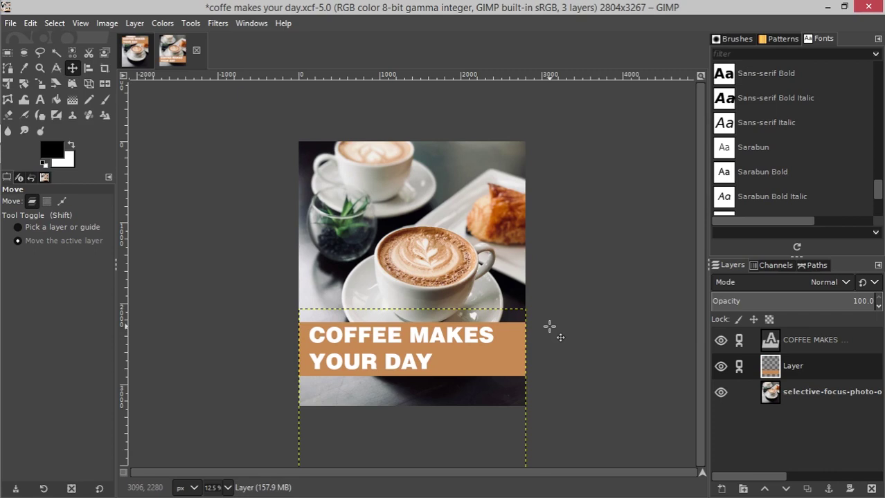
{"action": "key", "text": "shift+Right"}
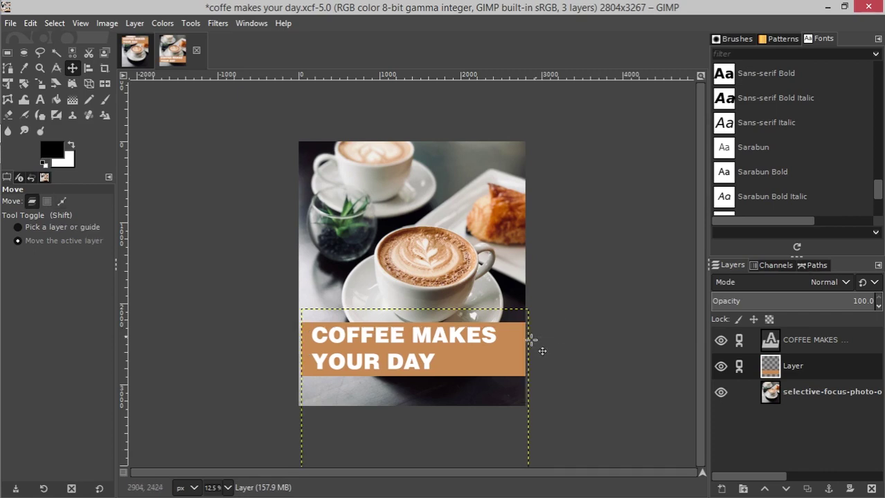
{"action": "left_click_drag", "start_coordinate": [470, 344], "coordinate": [468, 196]}
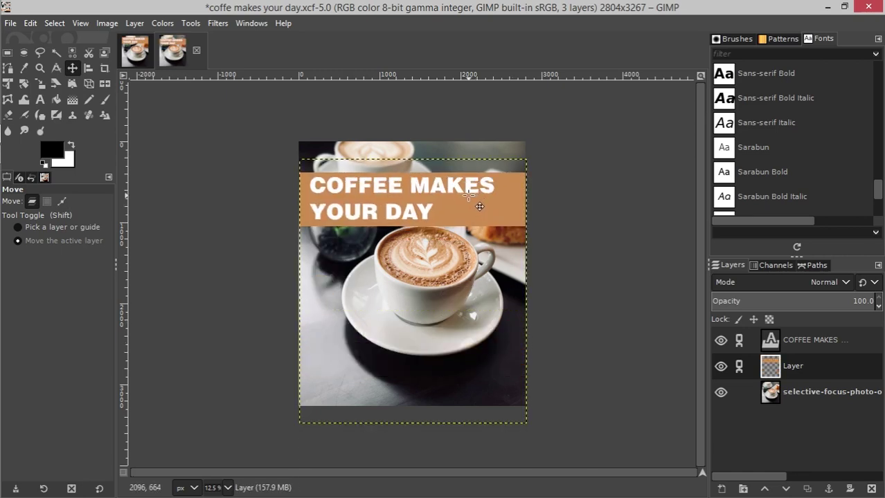
- Widen the layers area and browse the blend modes available for the COFFEE MAKES YOUR DAY text layer
{"action": "left_click", "coordinate": [796, 339]}
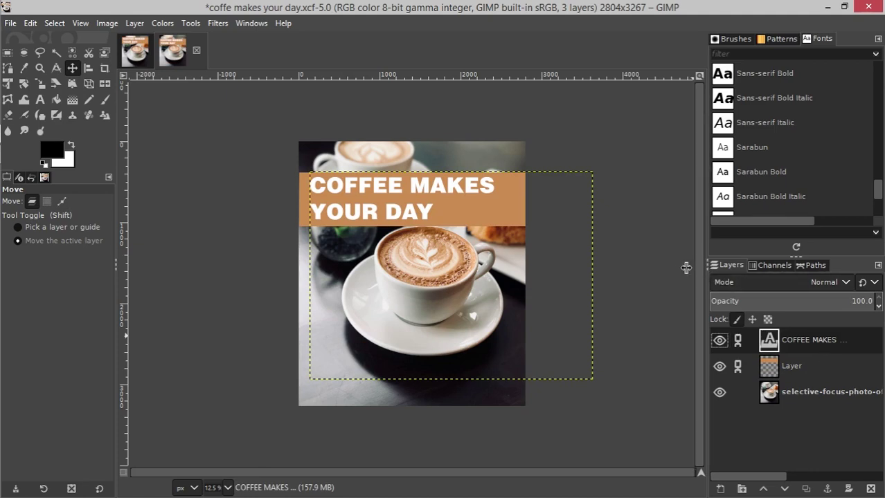
{"action": "left_click_drag", "start_coordinate": [705, 266], "coordinate": [663, 267]}
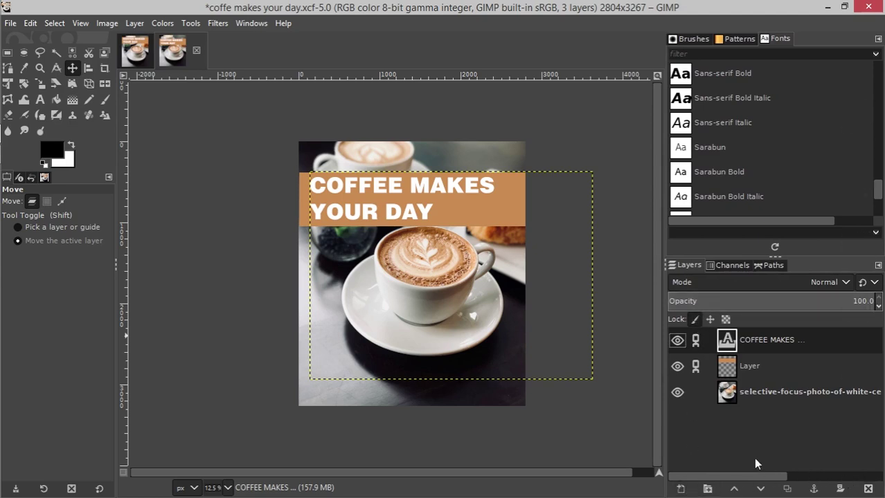
{"action": "left_click", "coordinate": [693, 281]}
{"action": "scroll", "coordinate": [726, 315], "scroll_direction": "down", "scroll_amount": 10}
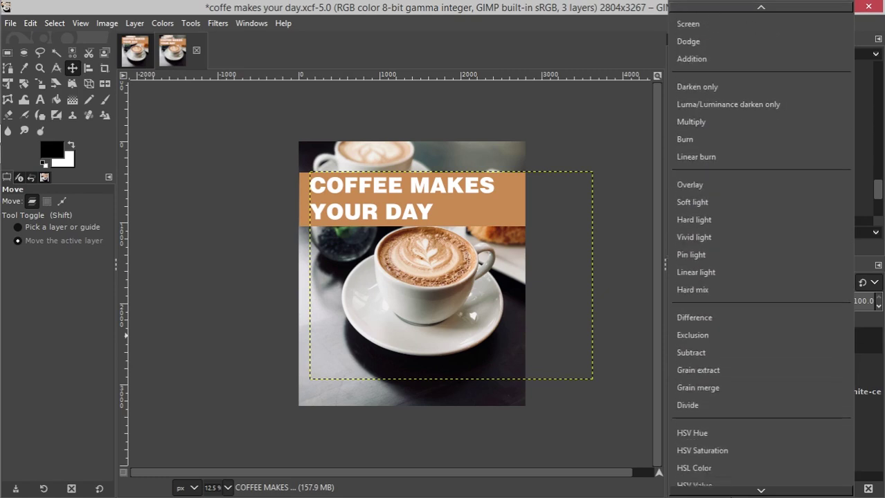
{"action": "scroll", "coordinate": [761, 277], "scroll_direction": "down", "scroll_amount": 3}
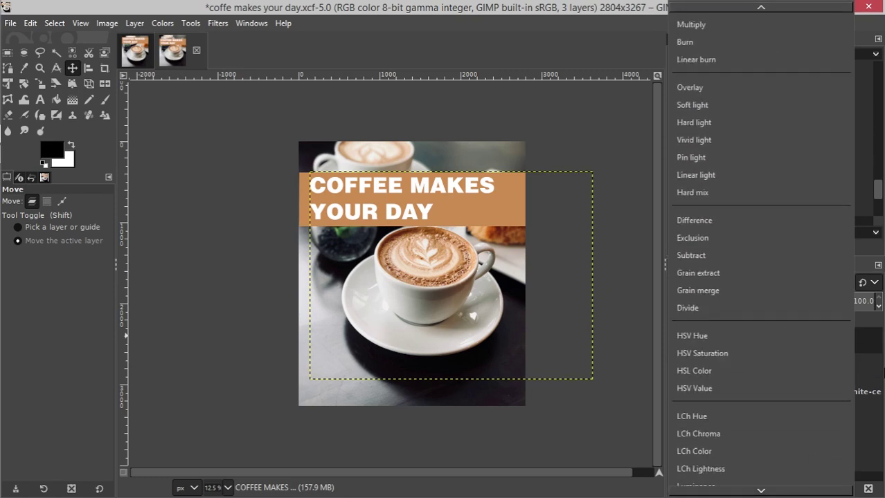
{"action": "left_click", "coordinate": [881, 325]}
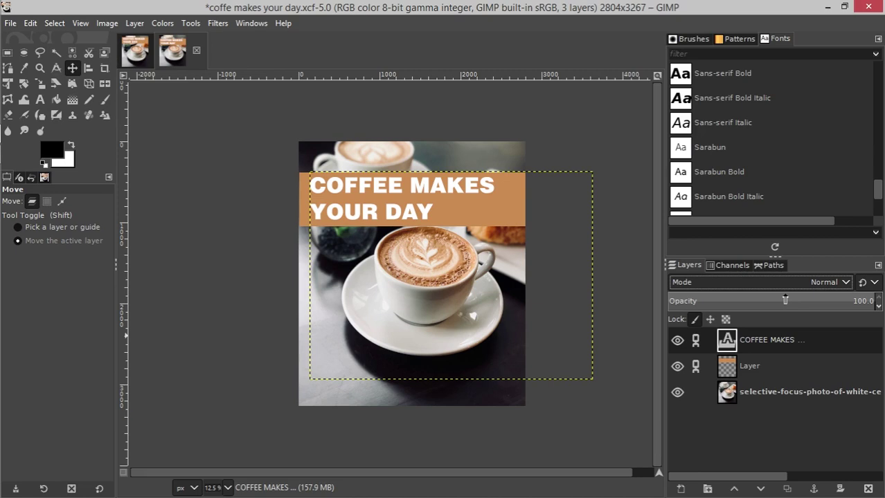
- Try the headline text layer at 20.3 and 0 opacity, and restore it to 100
{"action": "left_click_drag", "start_coordinate": [785, 300], "coordinate": [708, 301]}
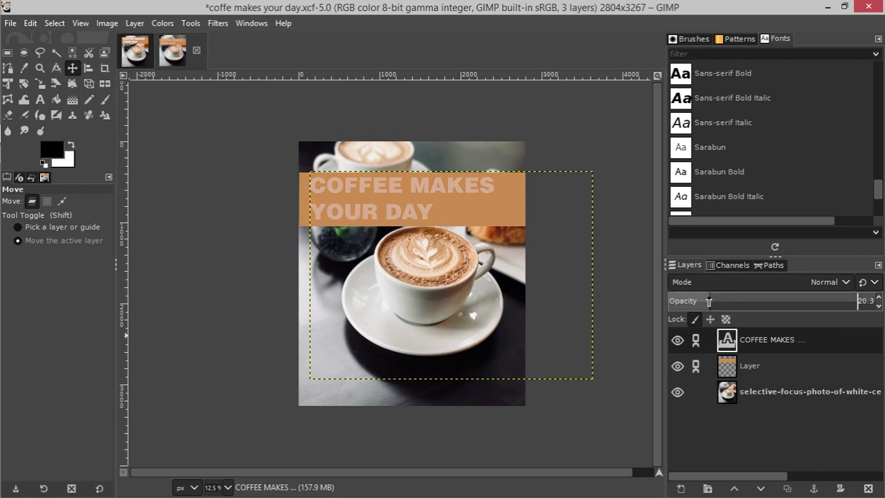
{"action": "left_click_drag", "start_coordinate": [861, 301], "coordinate": [870, 301]}
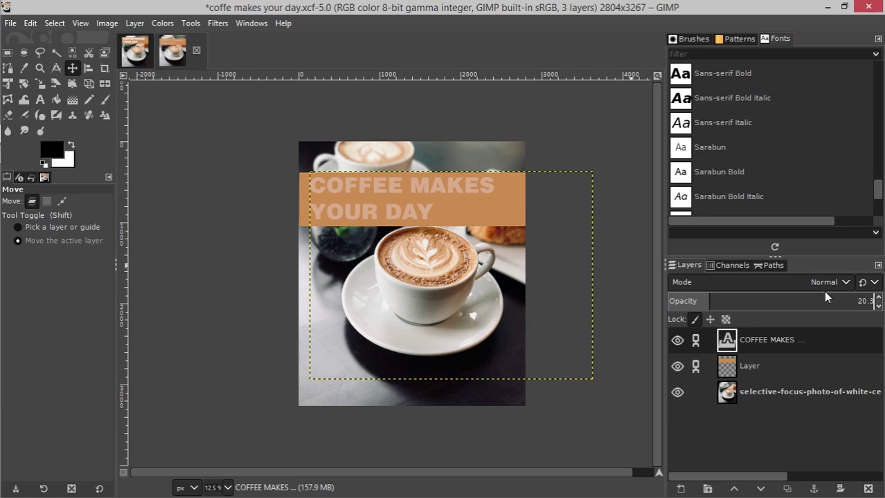
{"action": "left_click", "coordinate": [671, 302]}
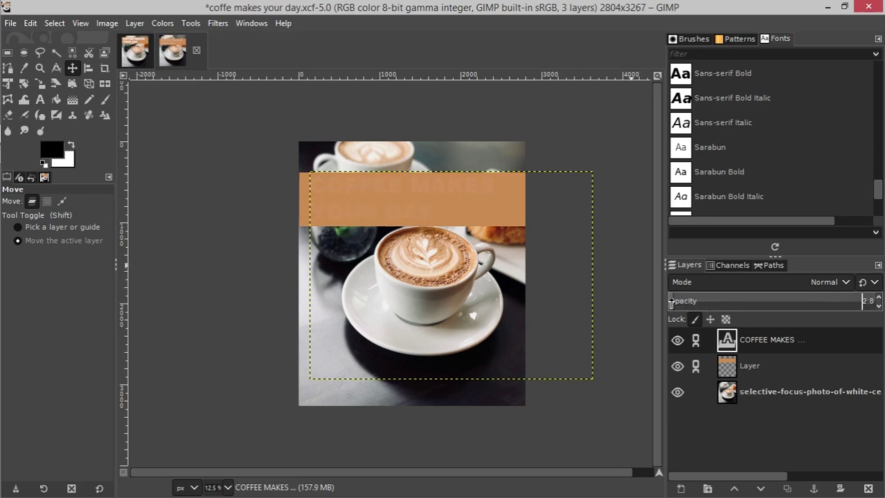
{"action": "left_click", "coordinate": [670, 301]}
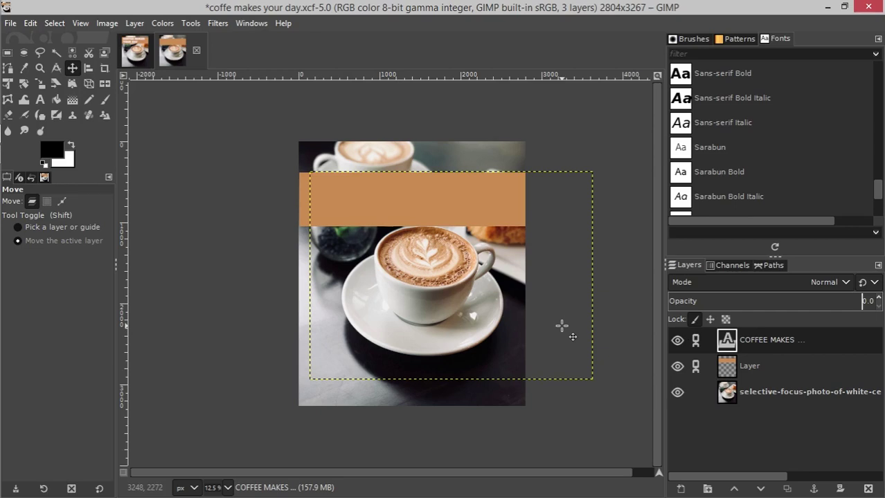
{"action": "left_click_drag", "start_coordinate": [861, 301], "coordinate": [882, 299]}
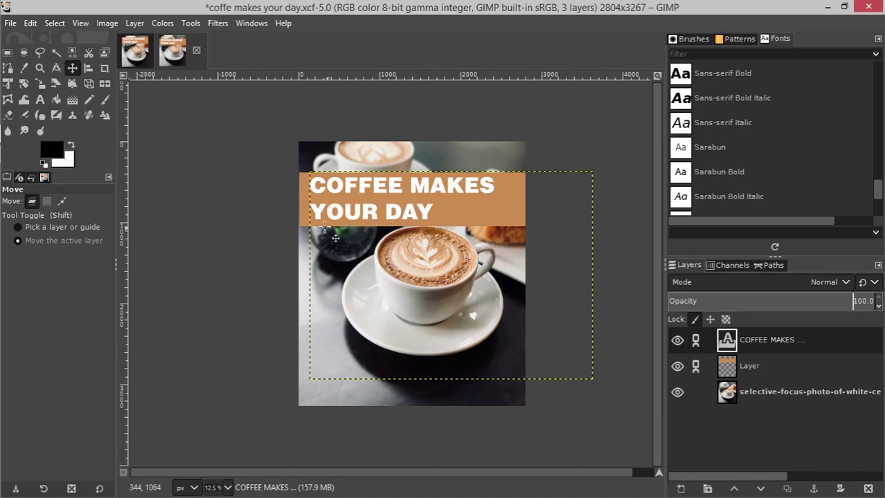
{"action": "left_click_drag", "start_coordinate": [789, 307], "coordinate": [878, 305]}
- Duplicate the COFFEE MAKES YOUR DAY text layer
{"action": "right_click", "coordinate": [758, 345]}
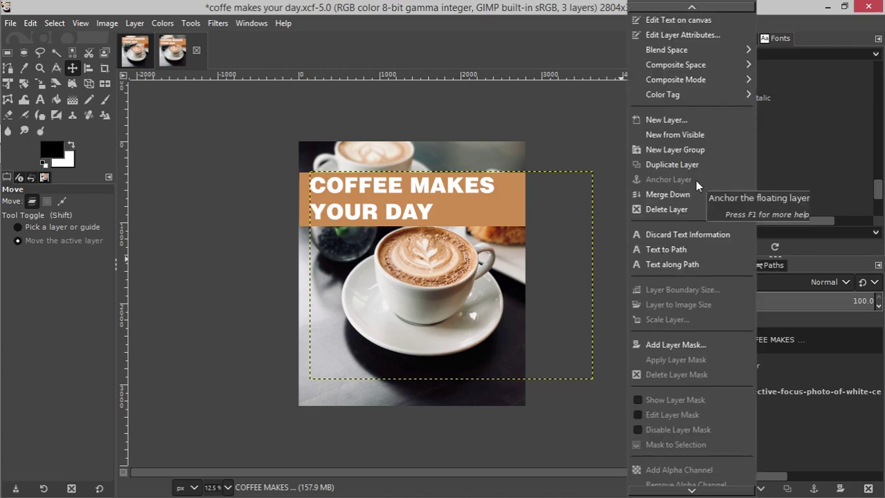
{"action": "left_click", "coordinate": [794, 332]}
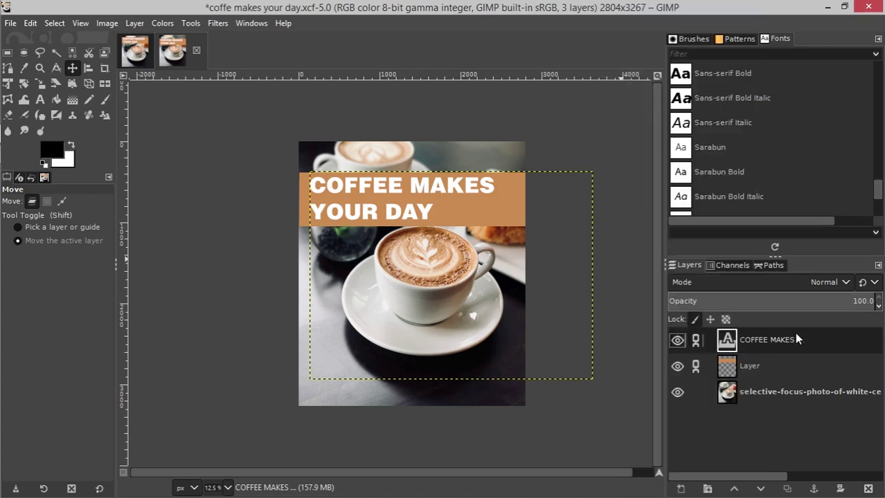
{"action": "right_click", "coordinate": [754, 338]}
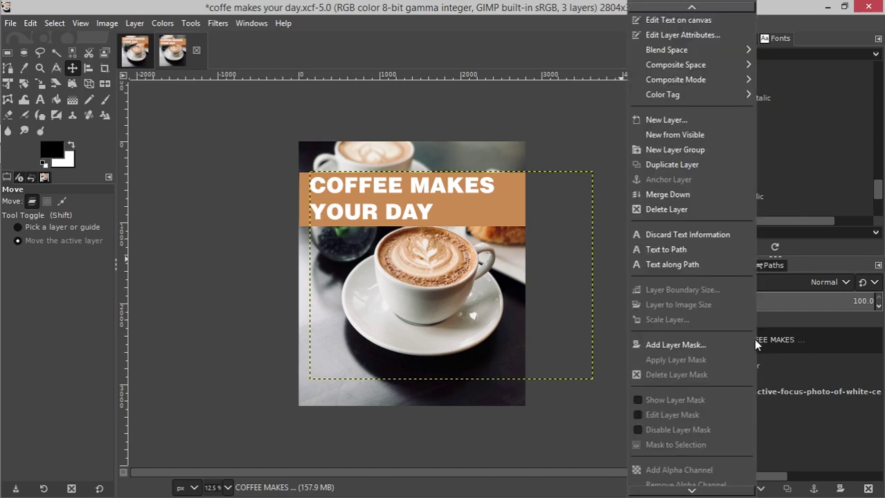
{"action": "left_click", "coordinate": [682, 164]}
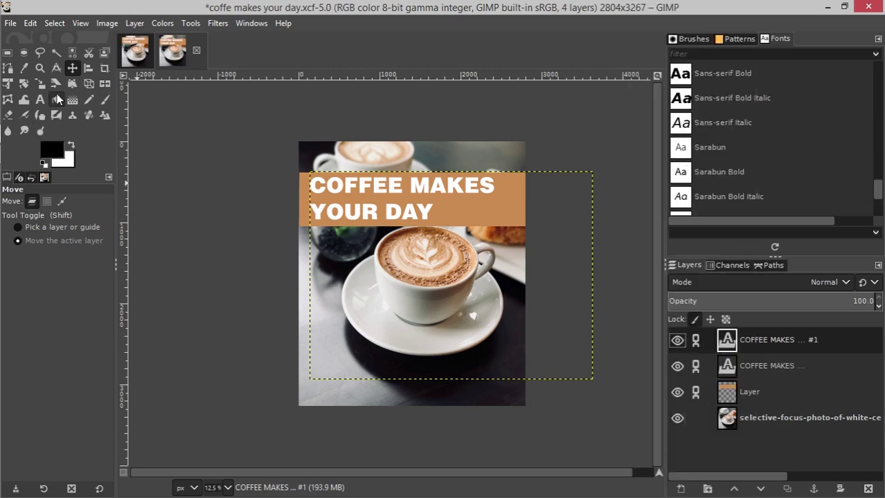
- Change the colour of all the text in the duplicated headline layer to black
{"action": "left_click", "coordinate": [40, 99]}
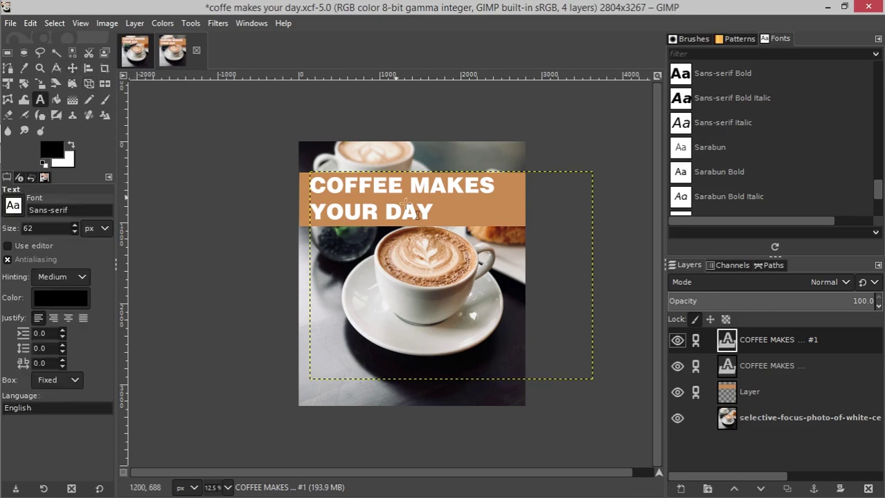
{"action": "left_click", "coordinate": [432, 207]}
{"action": "key", "text": "ctrl+a"}
{"action": "left_click", "coordinate": [508, 151]}
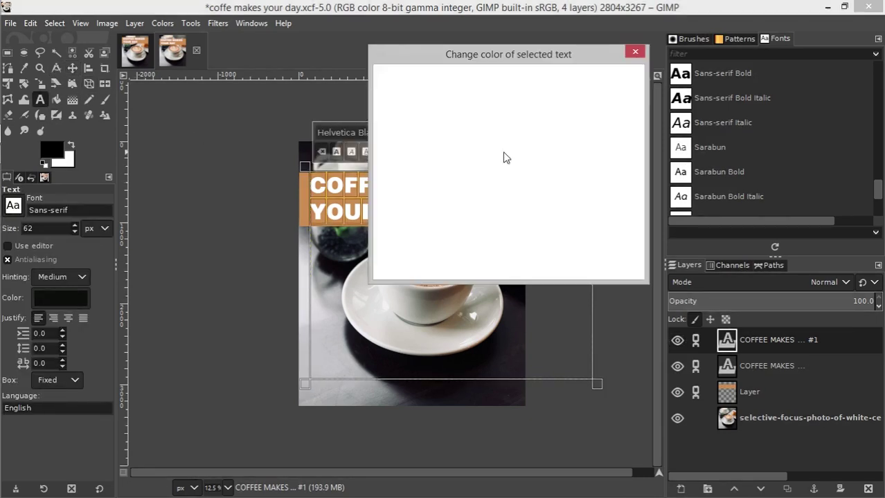
{"action": "left_click", "coordinate": [550, 263]}
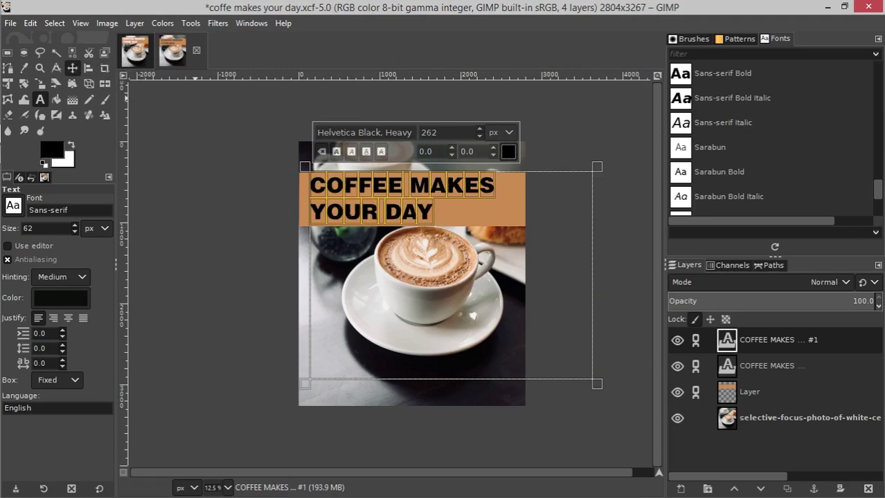
{"action": "left_click", "coordinate": [72, 68]}
{"action": "left_click", "coordinate": [218, 25]}
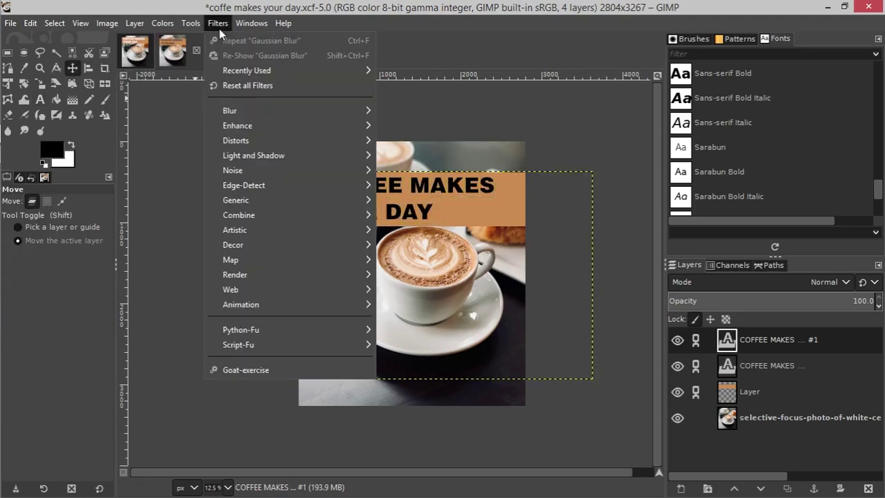
{"action": "mouse_move", "coordinate": [243, 110]}
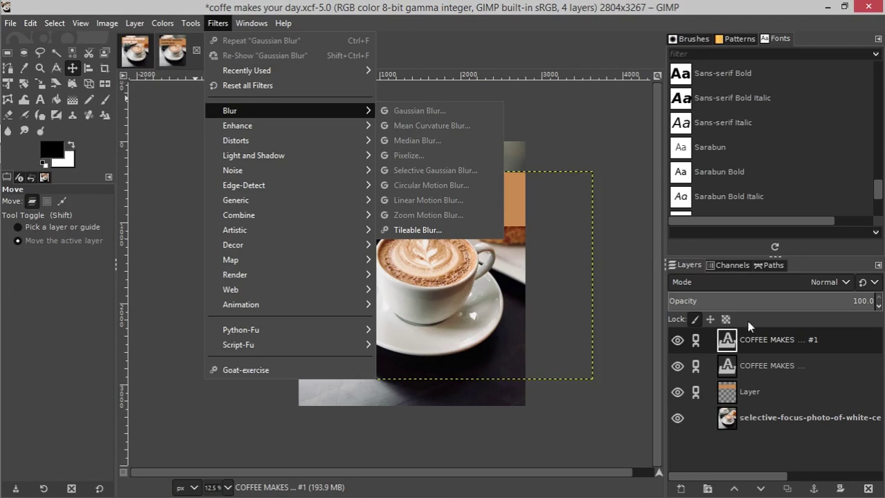
{"action": "left_click", "coordinate": [775, 353]}
{"action": "left_click", "coordinate": [205, 24]}
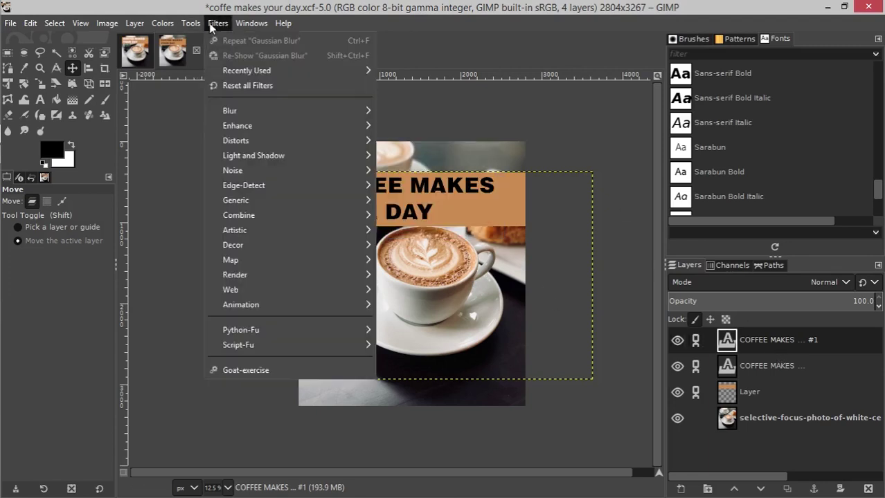
{"action": "mouse_move", "coordinate": [302, 111]}
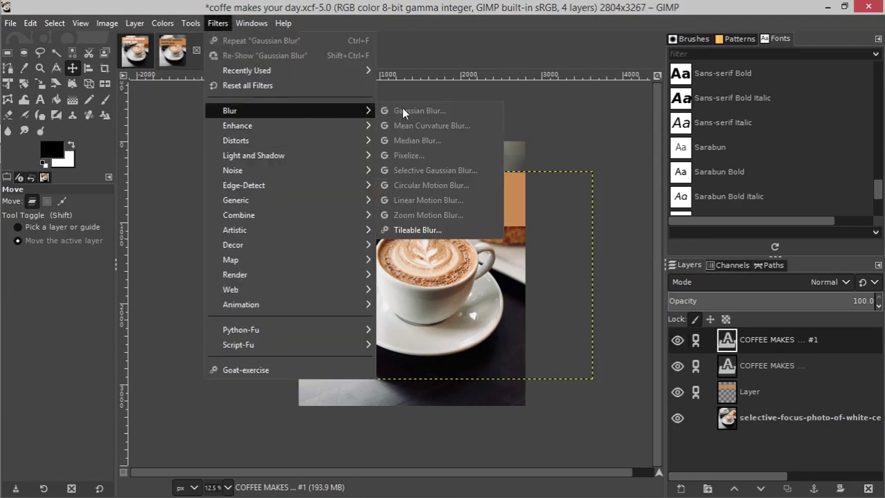
{"action": "left_click", "coordinate": [793, 341]}
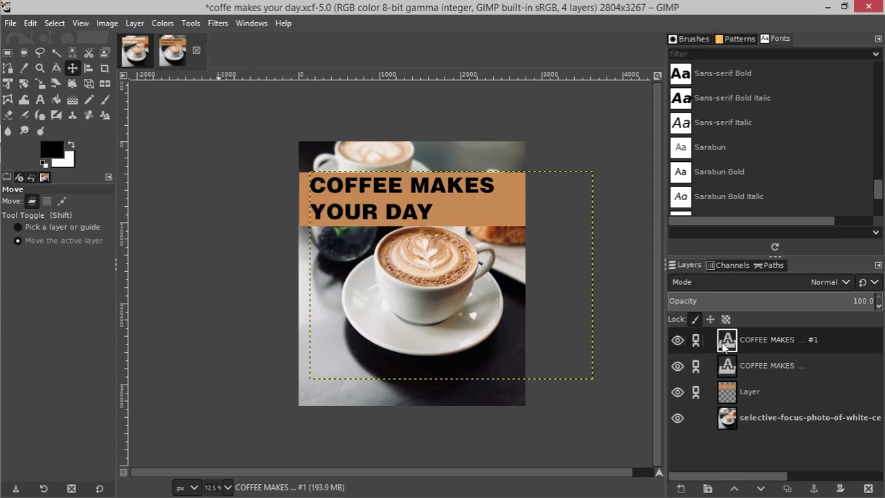
- Unlock the pixels of the black headline copy and apply a Gaussian Blur to it
{"action": "left_click", "coordinate": [695, 319]}
{"action": "left_click", "coordinate": [213, 24]}
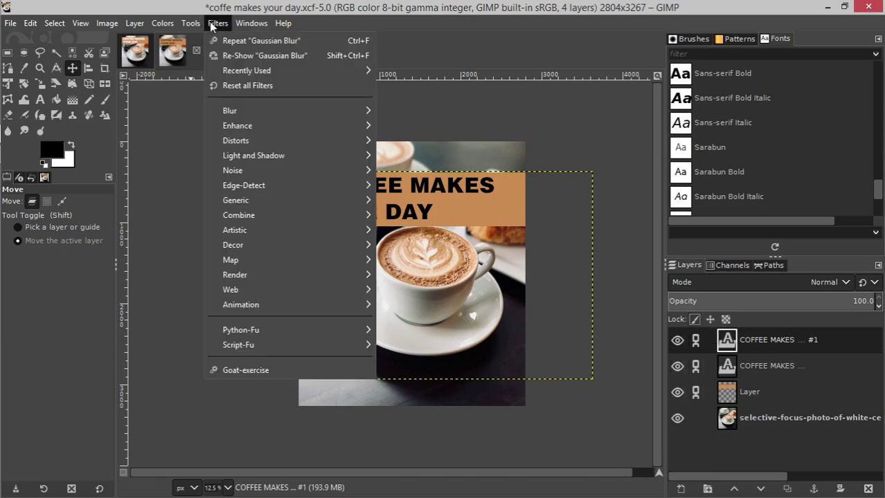
{"action": "left_click", "coordinate": [395, 112]}
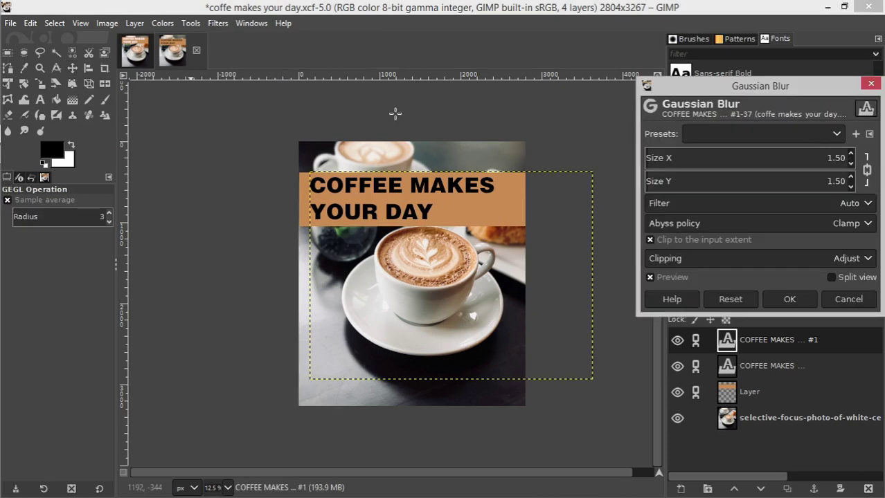
{"action": "left_click", "coordinate": [786, 299]}
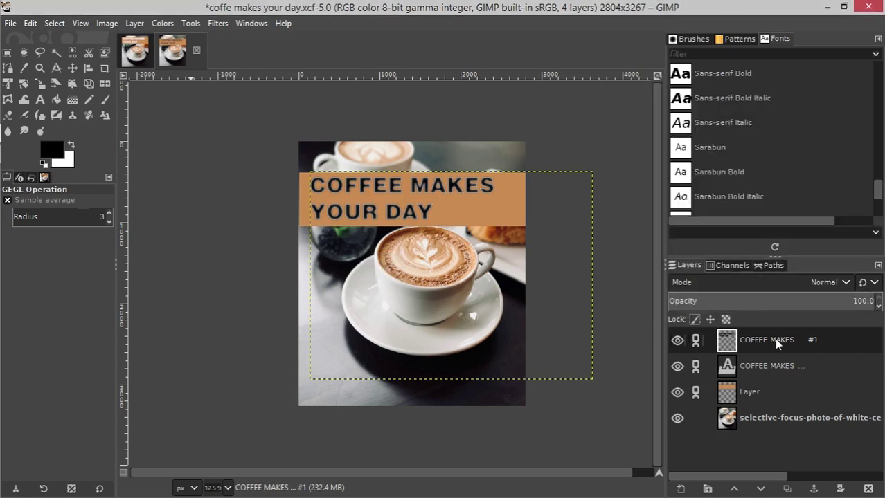
- Place the blurred black copy beneath the white headline layer and try to offset it slightly as a shadow
{"action": "left_click_drag", "start_coordinate": [803, 336], "coordinate": [743, 379]}
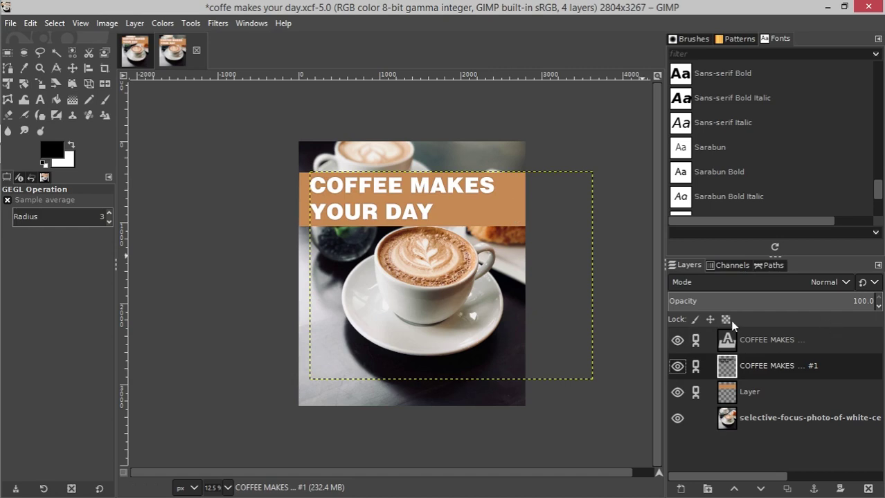
{"action": "left_click", "coordinate": [77, 67]}
{"action": "left_click_drag", "start_coordinate": [450, 204], "coordinate": [454, 207]}
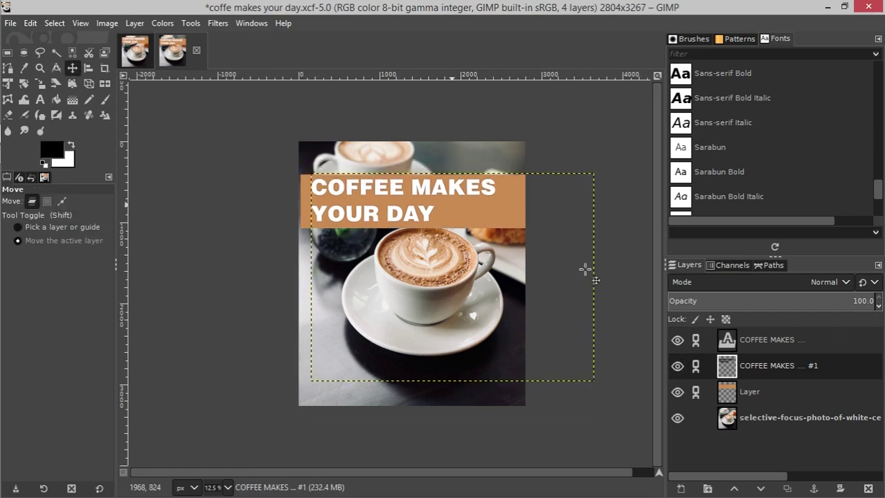
- Unlink both headline layers and the banner layer, and shift the blurred copy slightly right and down as a drop shadow
{"action": "left_click", "coordinate": [695, 340]}
{"action": "left_click", "coordinate": [695, 366]}
{"action": "left_click", "coordinate": [696, 392]}
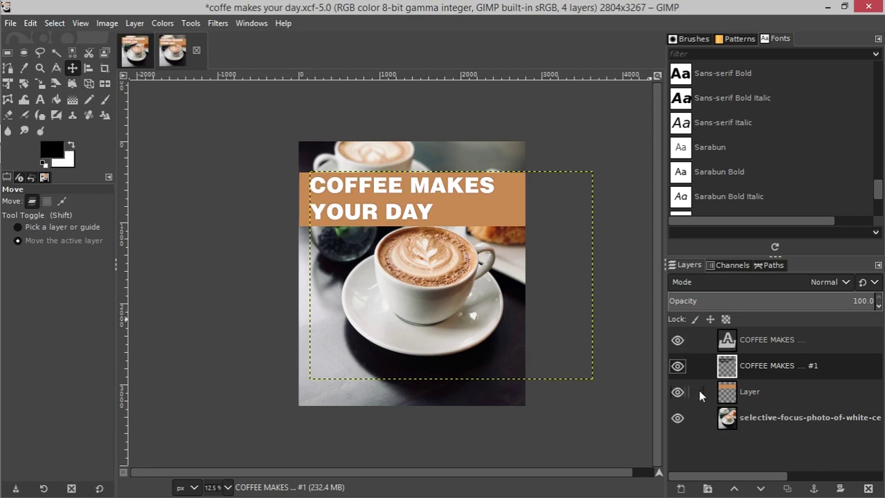
{"action": "left_click_drag", "start_coordinate": [450, 211], "coordinate": [457, 215]}
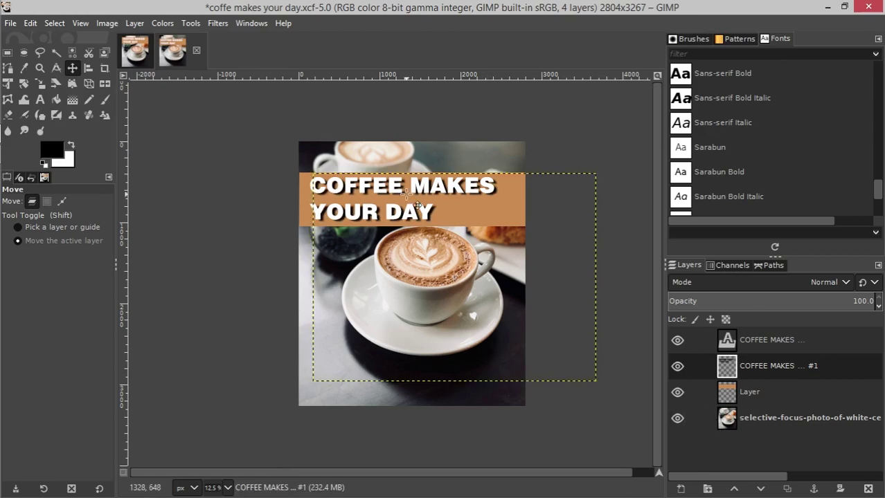
{"action": "scroll", "coordinate": [408, 197], "scroll_direction": "up", "scroll_amount": 2, "text": "ctrl"}
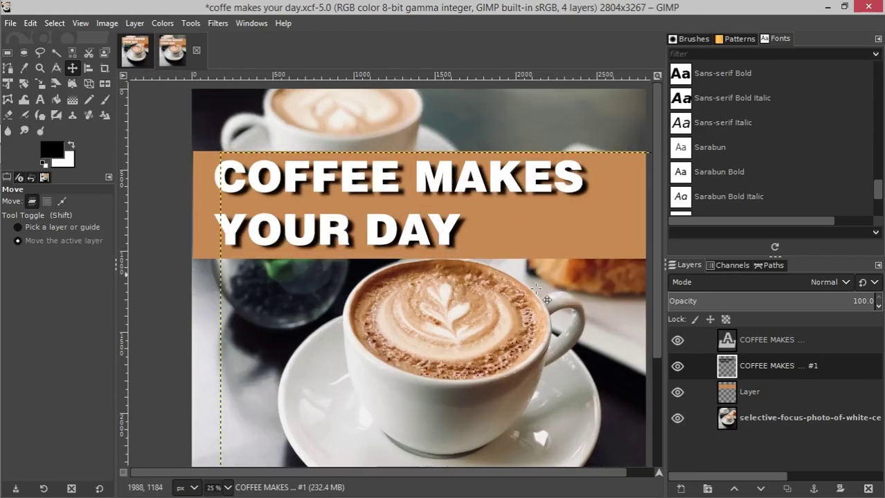
- Reduce the blurred black headline copy's opacity to 55.9, and delete that shadow layer
{"action": "left_click_drag", "start_coordinate": [799, 302], "coordinate": [741, 302]}
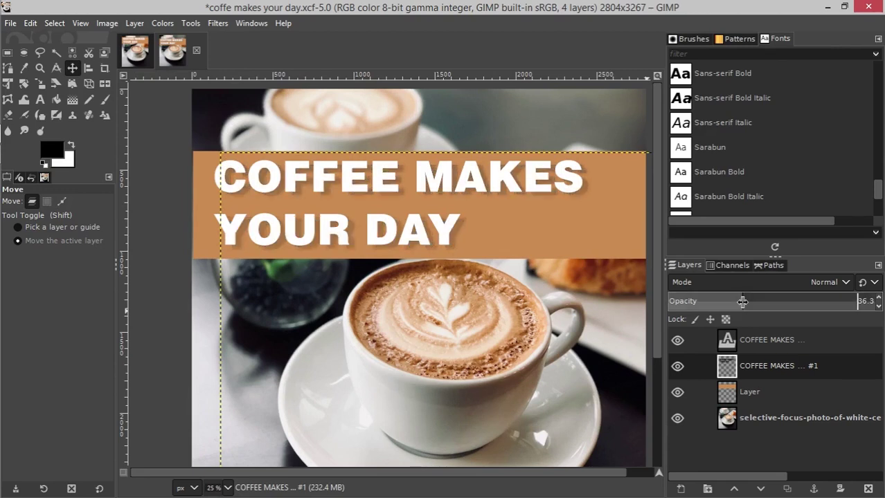
{"action": "left_click", "coordinate": [784, 302]}
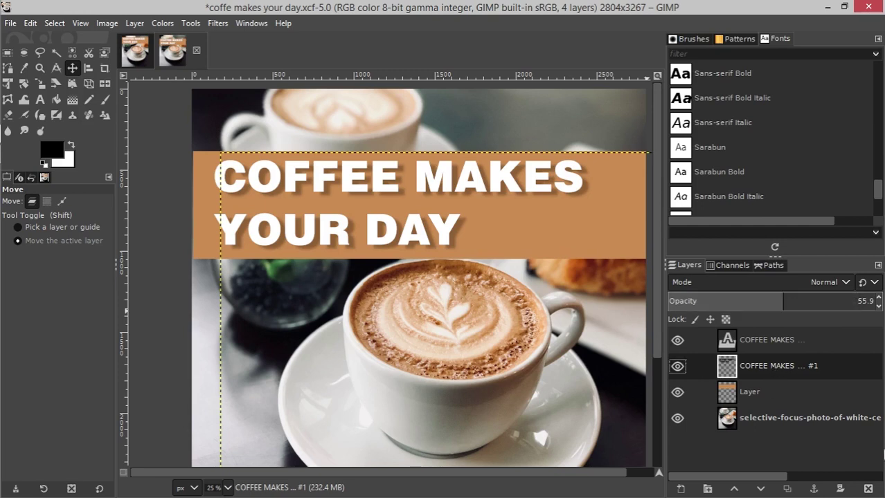
{"action": "left_click", "coordinate": [868, 488]}
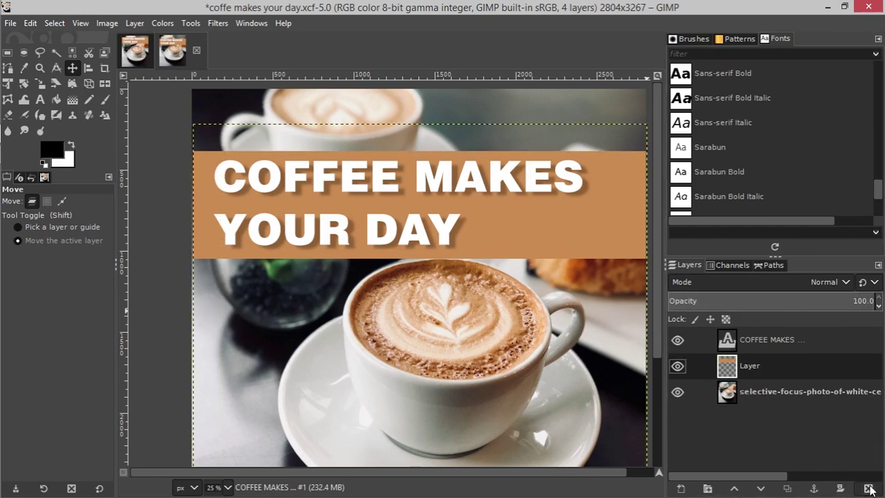
- Lock the pixels of the white headline layer and try to paint on it with the Paintbrush
{"action": "left_click", "coordinate": [734, 343]}
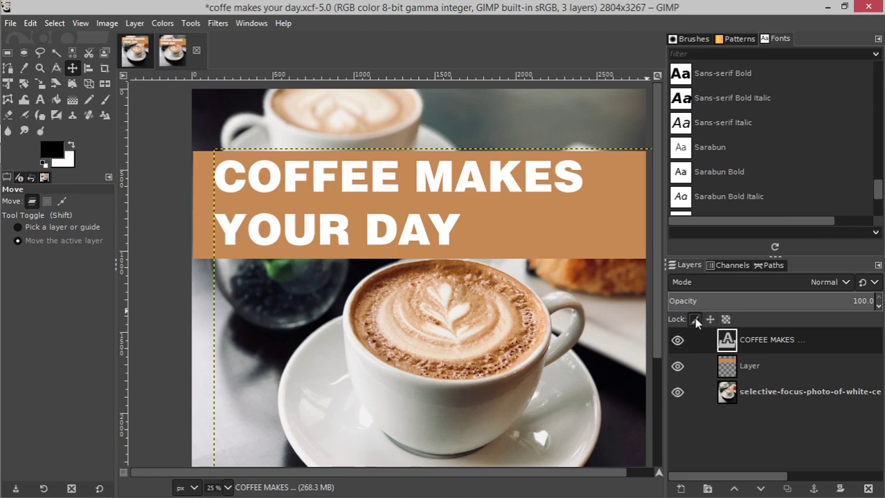
{"action": "scroll", "coordinate": [486, 282], "scroll_direction": "down", "scroll_amount": 2}
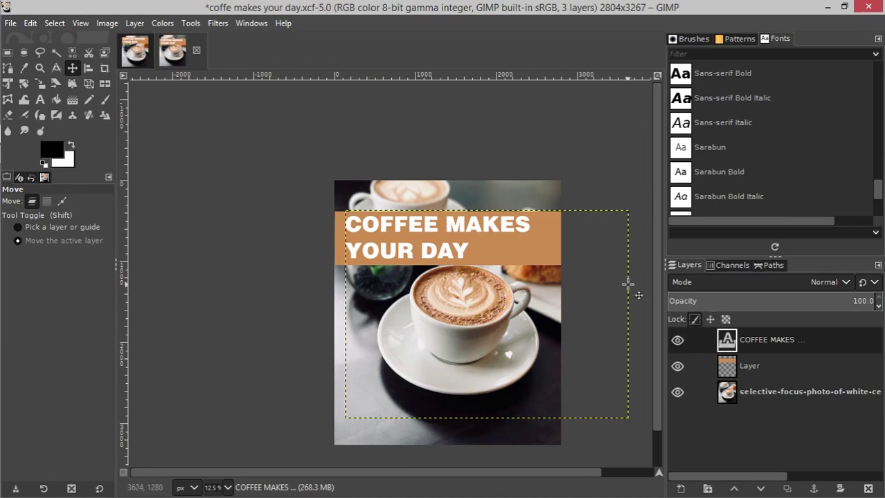
{"action": "scroll", "coordinate": [564, 288], "scroll_direction": "up", "scroll_amount": 1}
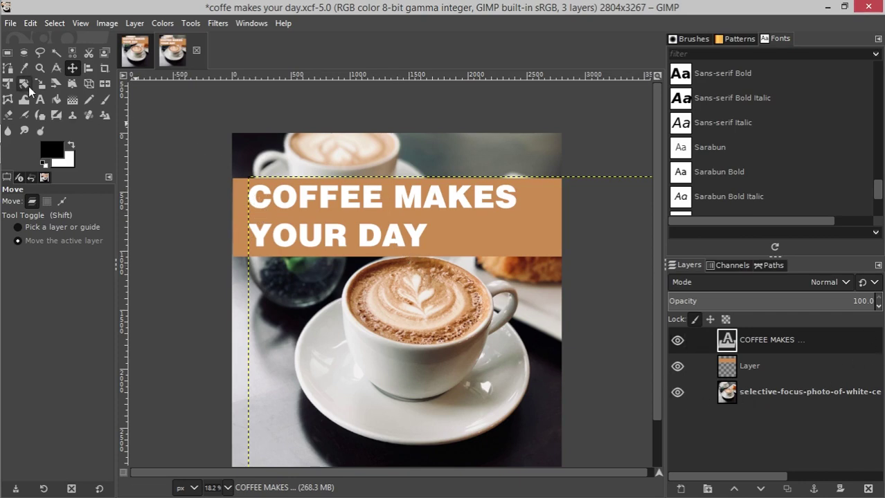
{"action": "left_click", "coordinate": [105, 99]}
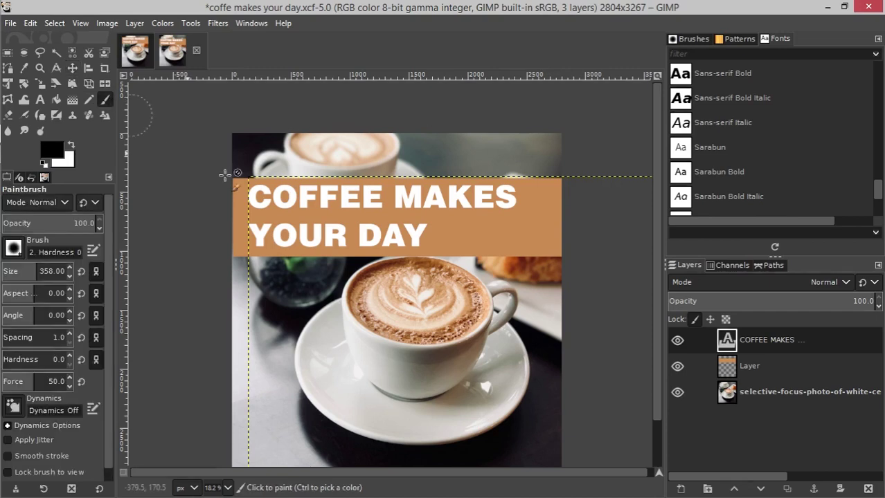
{"action": "left_click", "coordinate": [277, 219]}
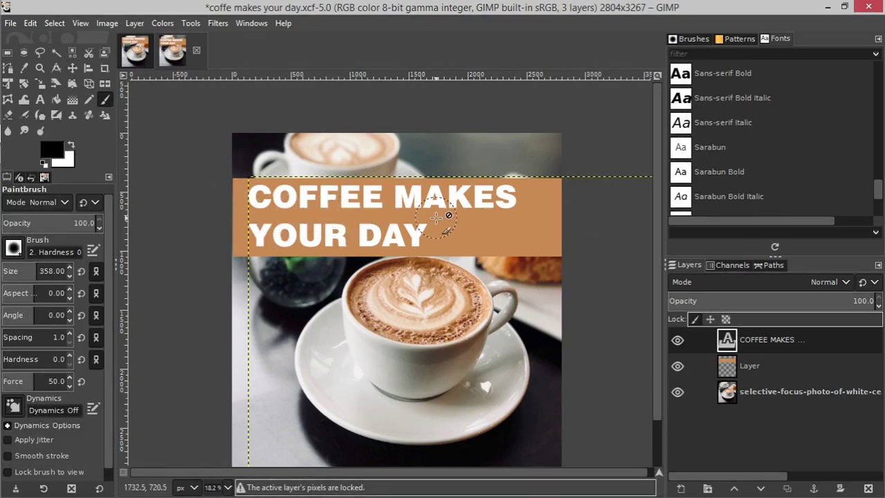
- Release the headline layer's pixel lock, move the text down over the coffee cup, and undo the move
{"action": "left_click", "coordinate": [706, 320]}
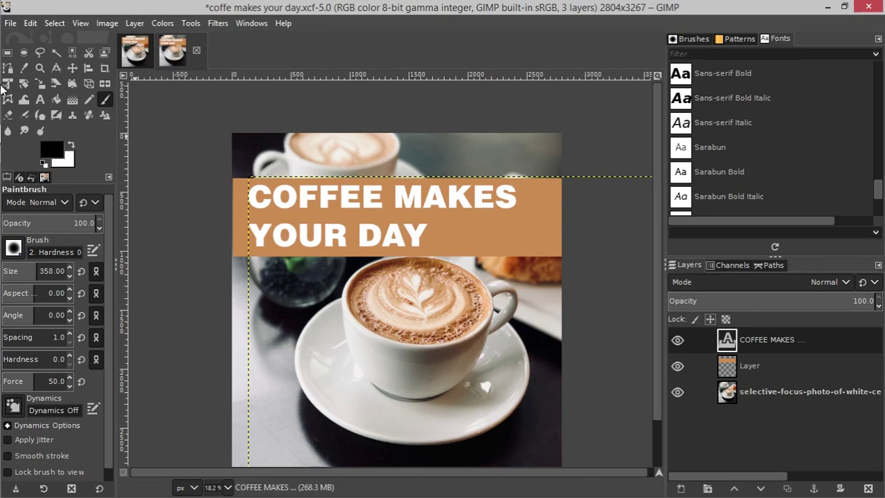
{"action": "left_click", "coordinate": [73, 68]}
{"action": "left_click_drag", "start_coordinate": [444, 280], "coordinate": [460, 333]}
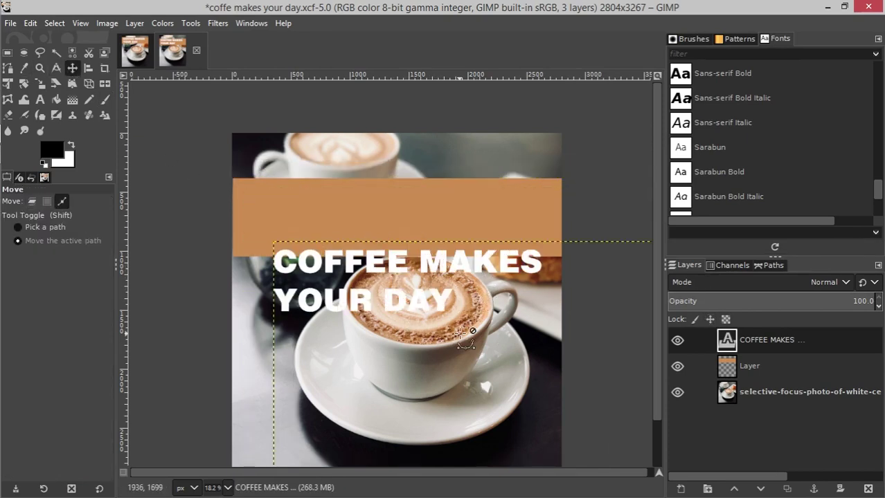
{"action": "key", "text": "ctrl+z"}
{"action": "key", "text": "ctrl+z"}
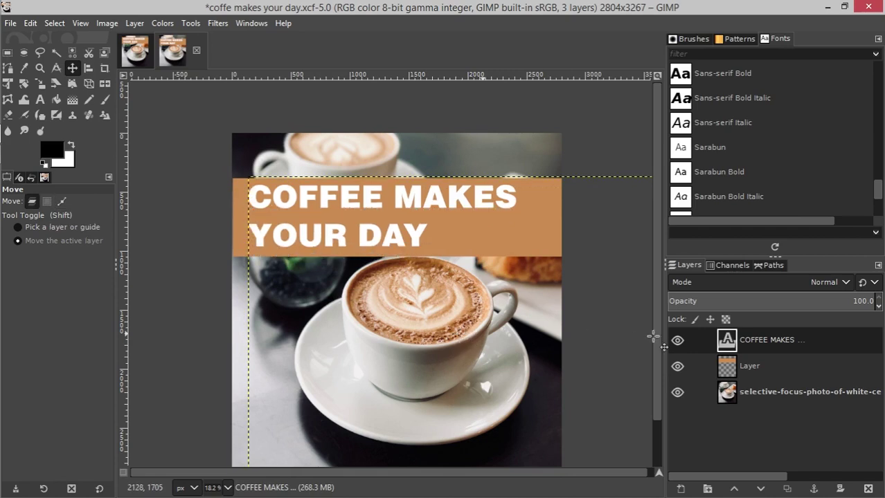
- Lock the headline layer's position and size, try to move the text, and check the lock settings of each layer
{"action": "left_click", "coordinate": [710, 319]}
{"action": "left_click", "coordinate": [401, 232]}
{"action": "left_click", "coordinate": [761, 357]}
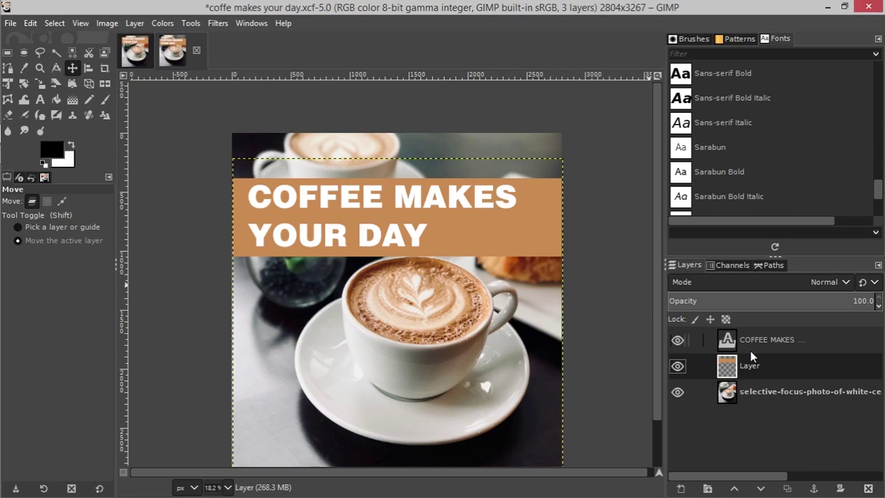
{"action": "left_click", "coordinate": [749, 345]}
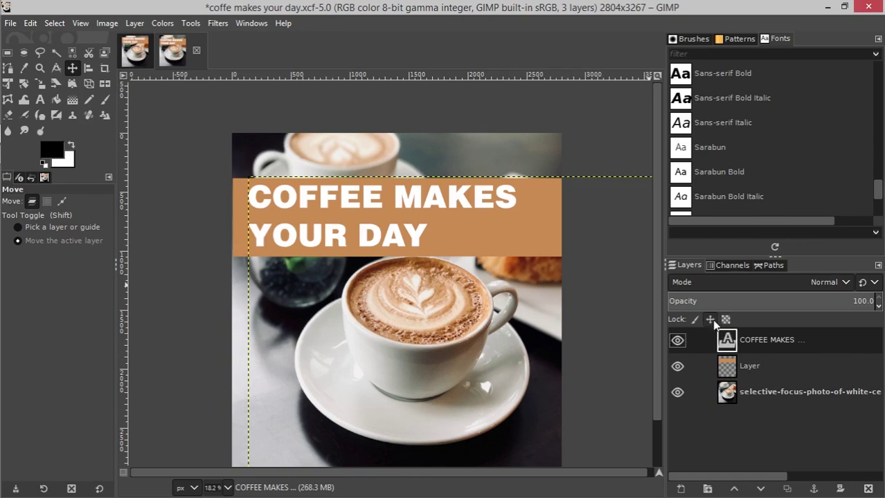
{"action": "left_click", "coordinate": [744, 364]}
{"action": "left_click", "coordinate": [748, 392]}
{"action": "left_click", "coordinate": [748, 366]}
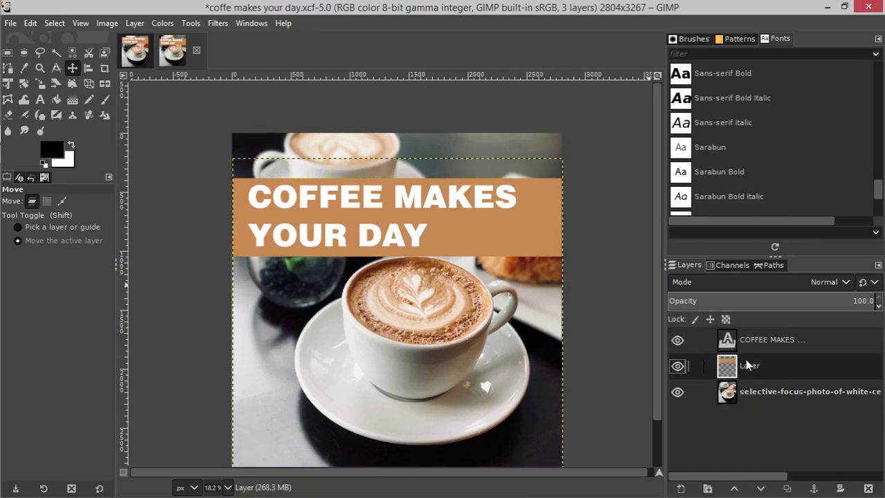
{"action": "left_click", "coordinate": [755, 344]}
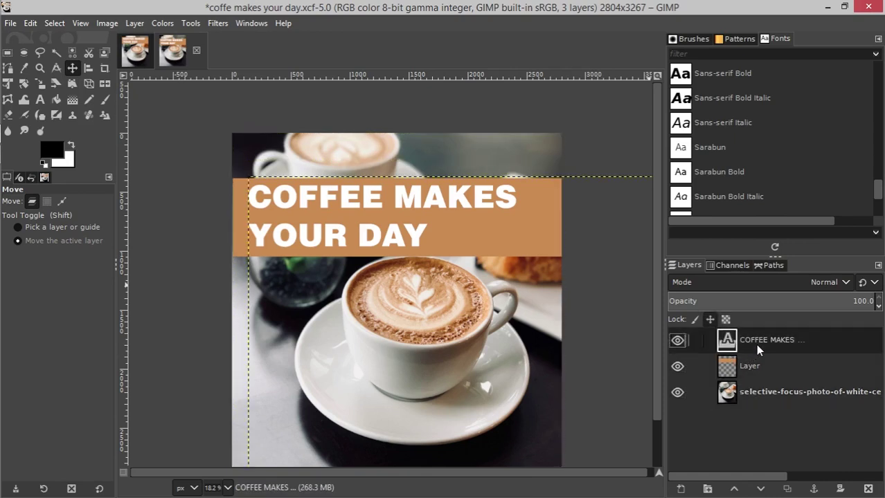
{"action": "left_click", "coordinate": [709, 319]}
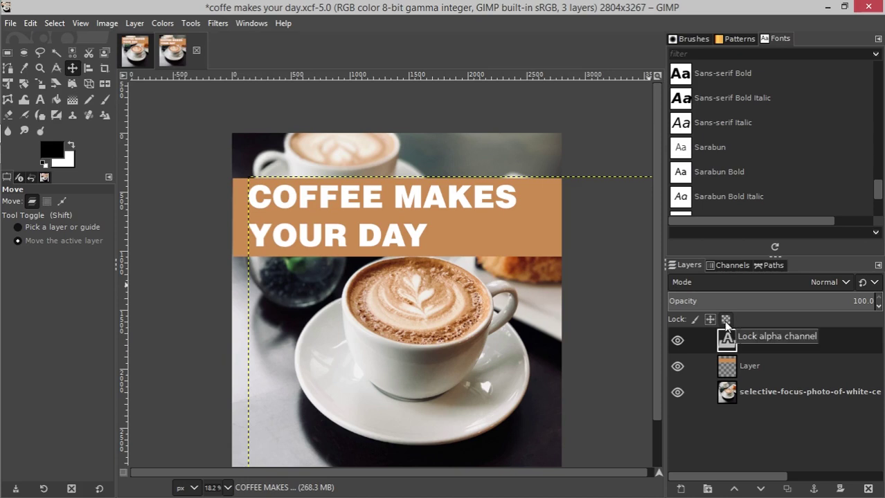
- Lock the alpha channel of the orange banner layer
{"action": "left_click", "coordinate": [741, 366]}
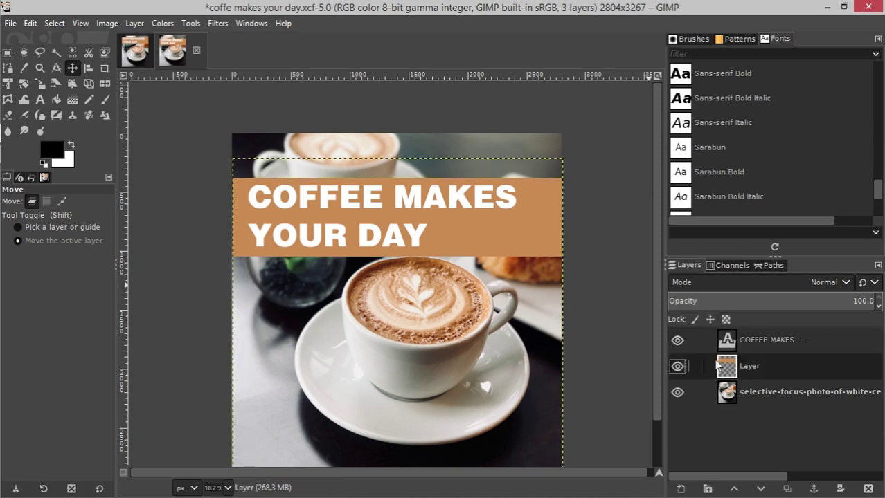
{"action": "left_click", "coordinate": [725, 319]}
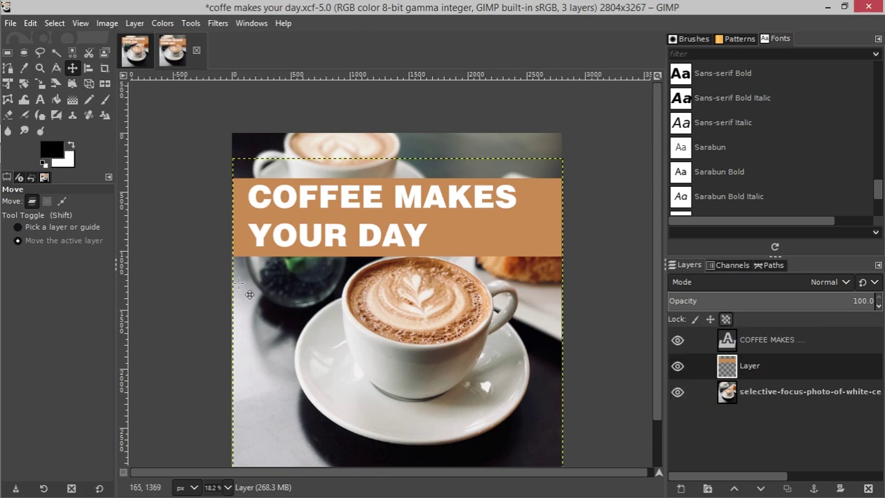
- Paint black Paintbrush strokes across the banner and past its lower edge, and undo all of them
{"action": "left_click", "coordinate": [105, 99]}
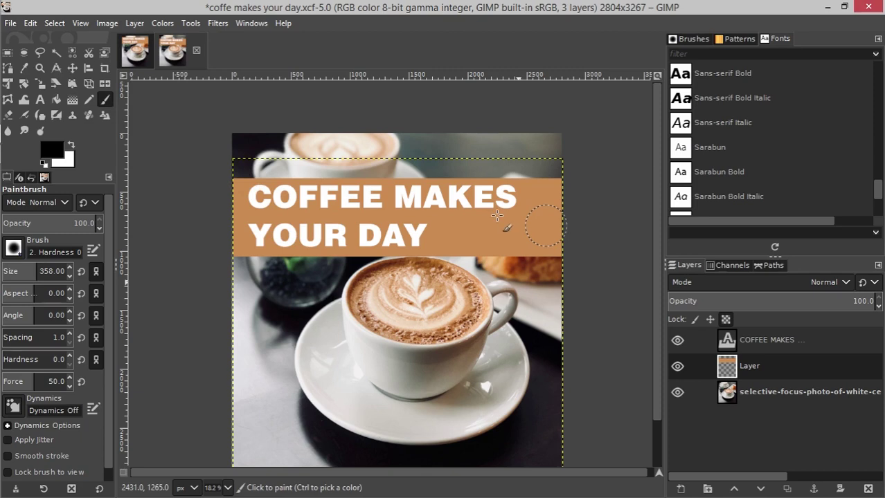
{"action": "mouse_move", "coordinate": [497, 216]}
{"action": "left_mouse_down"}
{"action": "mouse_move", "coordinate": [454, 232]}
{"action": "mouse_move", "coordinate": [475, 301]}
{"action": "left_mouse_up"}
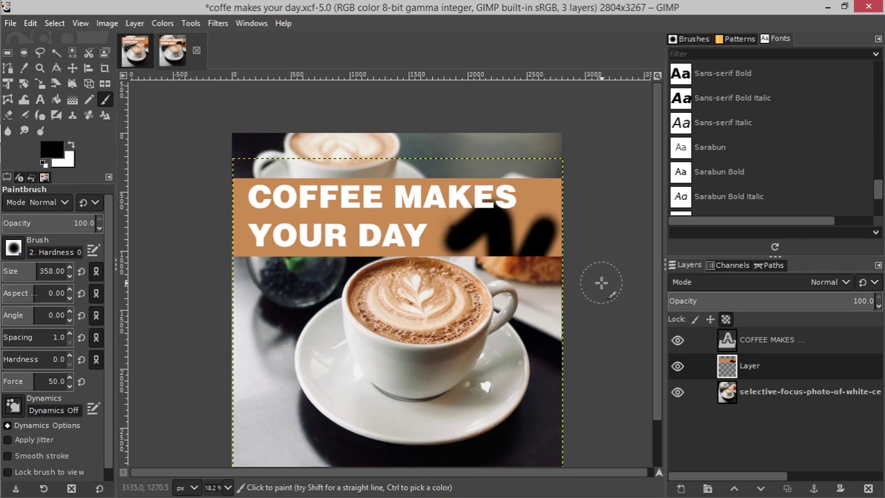
{"action": "key", "text": "ctrl"}
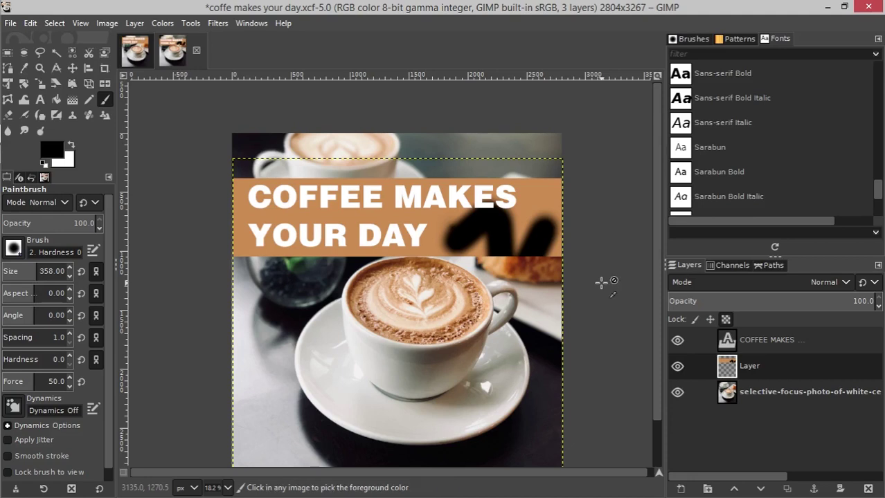
{"action": "key", "text": "ctrl+z"}
{"action": "key", "text": "ctrl+z"}
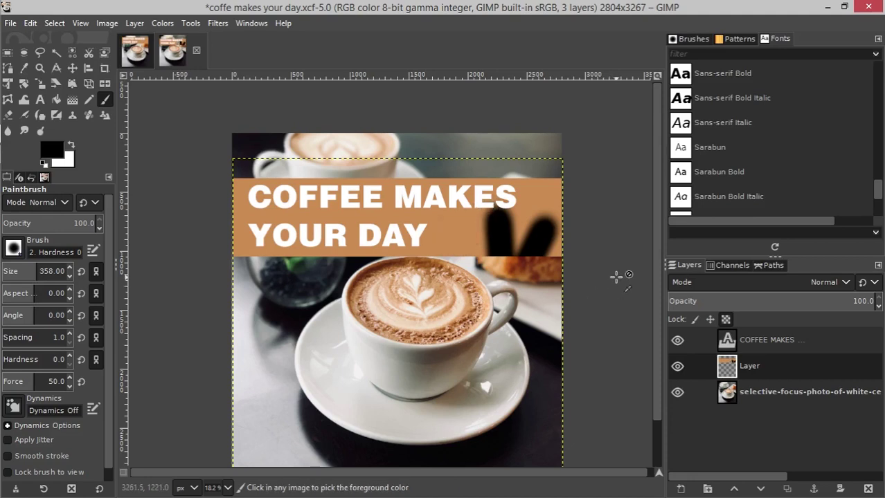
{"action": "key", "text": "ctrl+z"}
{"action": "left_click", "coordinate": [30, 24]}
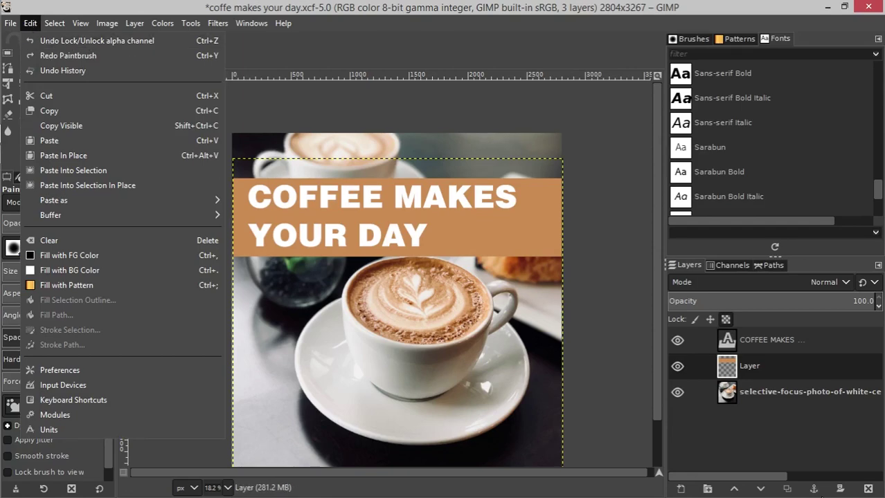
{"action": "left_click", "coordinate": [770, 382]}
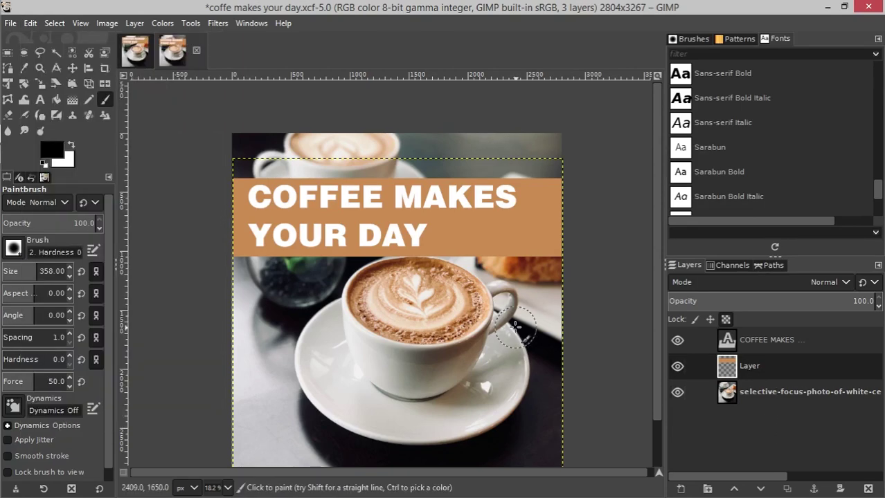
- Start creating a new layer above the headline layer and name it "color"
{"action": "scroll", "coordinate": [515, 327], "scroll_direction": "down", "scroll_amount": 2}
{"action": "left_click_drag", "start_coordinate": [574, 382], "coordinate": [562, 367]}
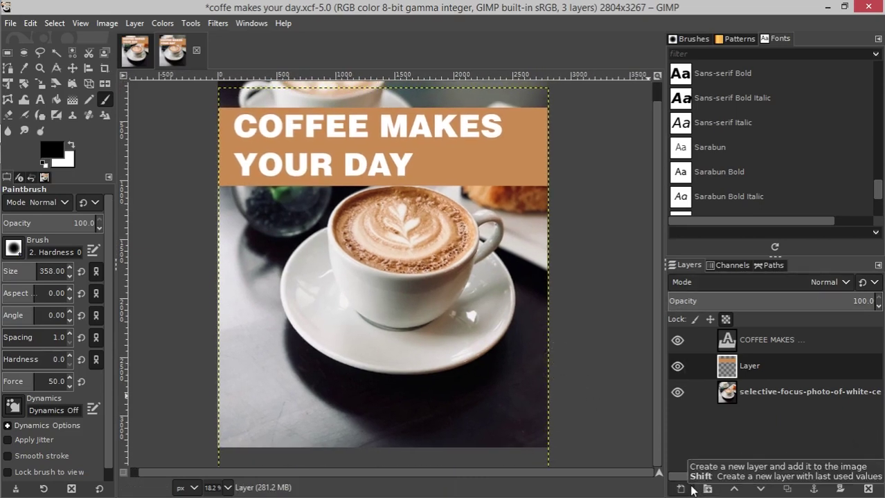
{"action": "left_click", "coordinate": [774, 337]}
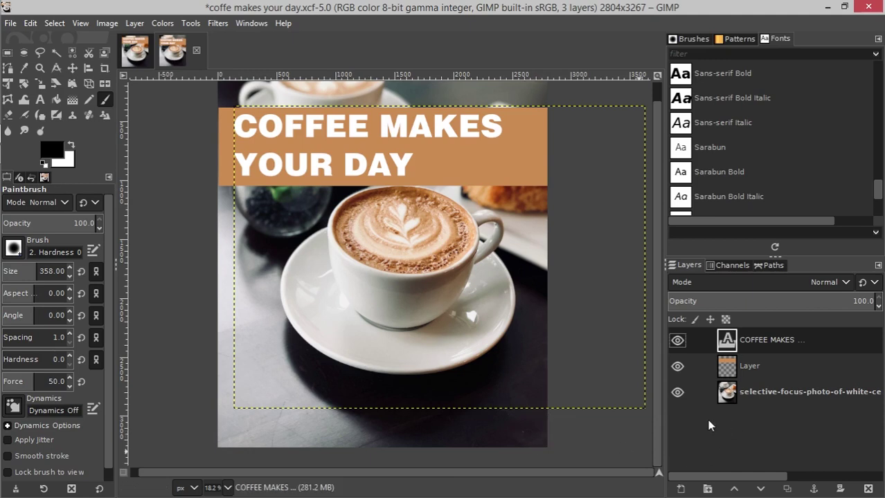
{"action": "right_click", "coordinate": [689, 425]}
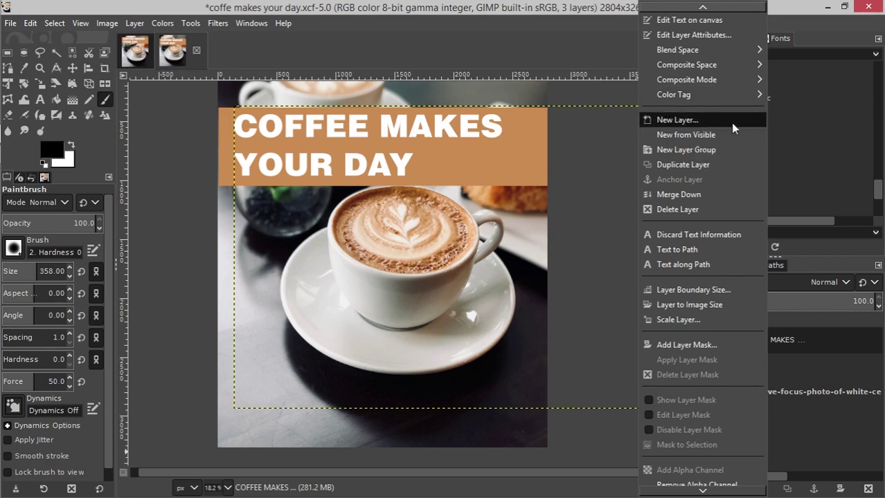
{"action": "left_click", "coordinate": [721, 461]}
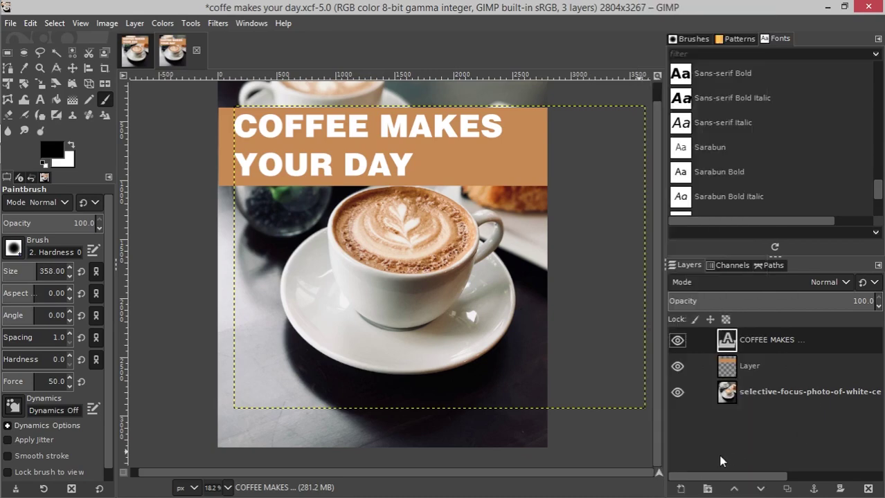
{"action": "left_click", "coordinate": [681, 488]}
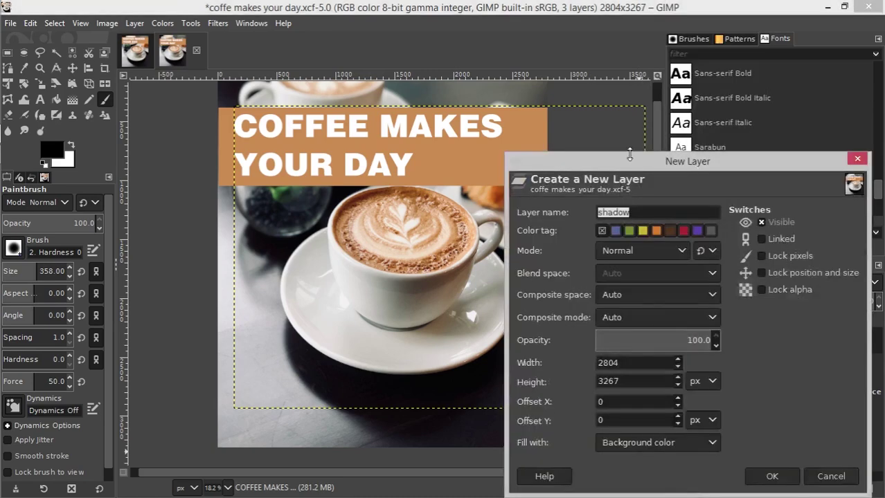
{"action": "left_click_drag", "start_coordinate": [645, 164], "coordinate": [532, 72]}
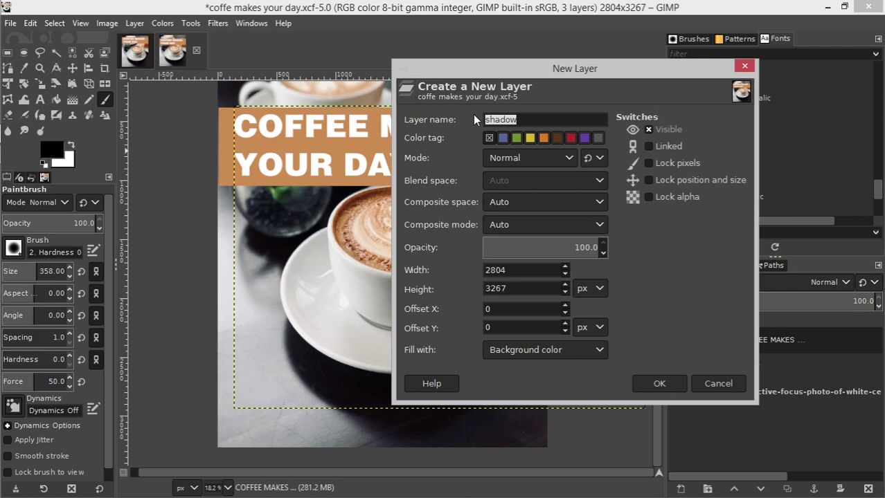
{"action": "type", "text": "color"}
- Create the "color" layer with its fill set to Background color, and delete that layer again
{"action": "left_click_drag", "start_coordinate": [537, 250], "coordinate": [618, 239]}
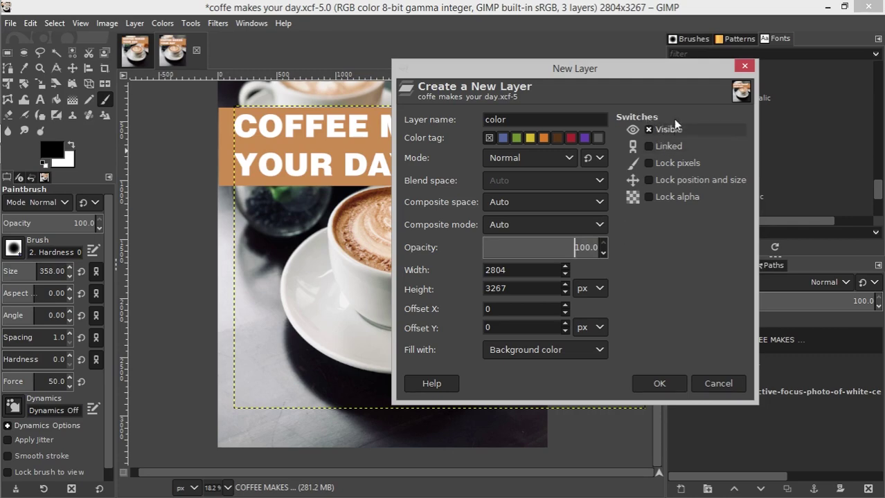
{"action": "left_click_drag", "start_coordinate": [645, 72], "coordinate": [543, 65]}
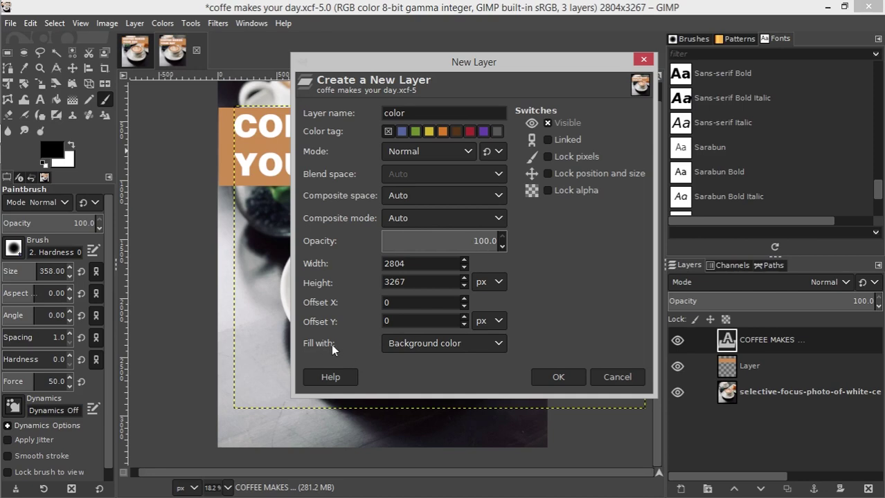
{"action": "left_click", "coordinate": [433, 344]}
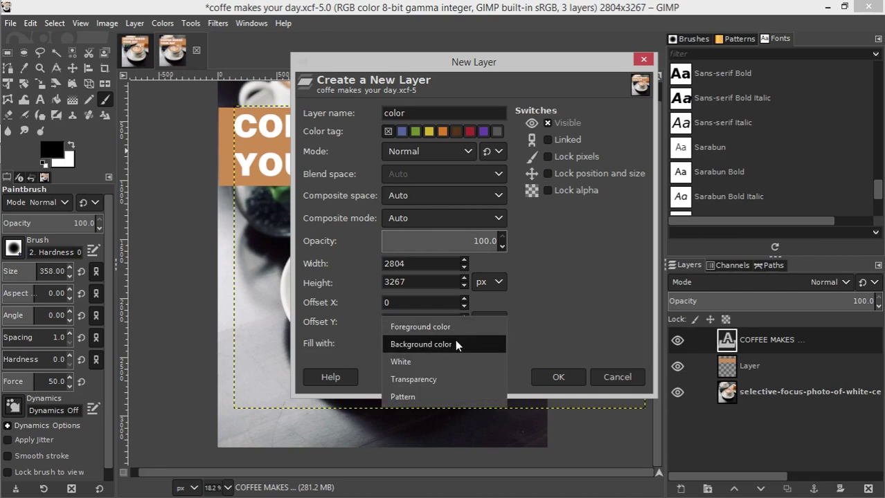
{"action": "left_click", "coordinate": [455, 341]}
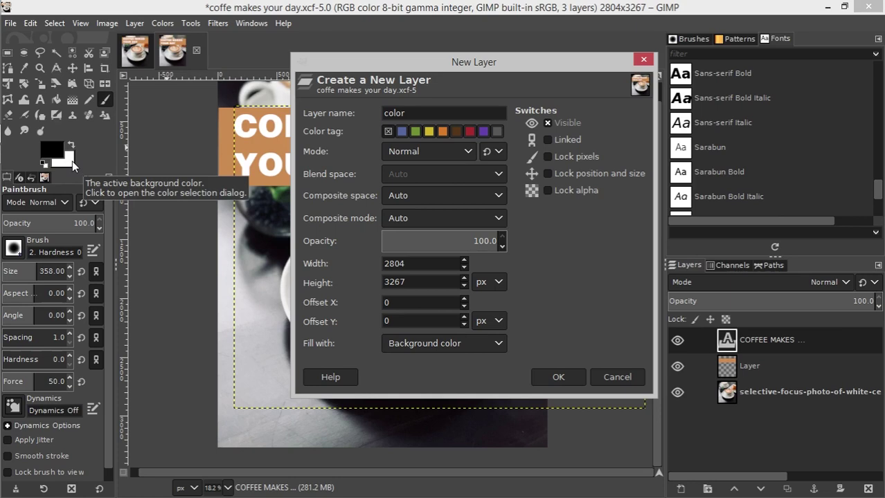
{"action": "left_click", "coordinate": [398, 343]}
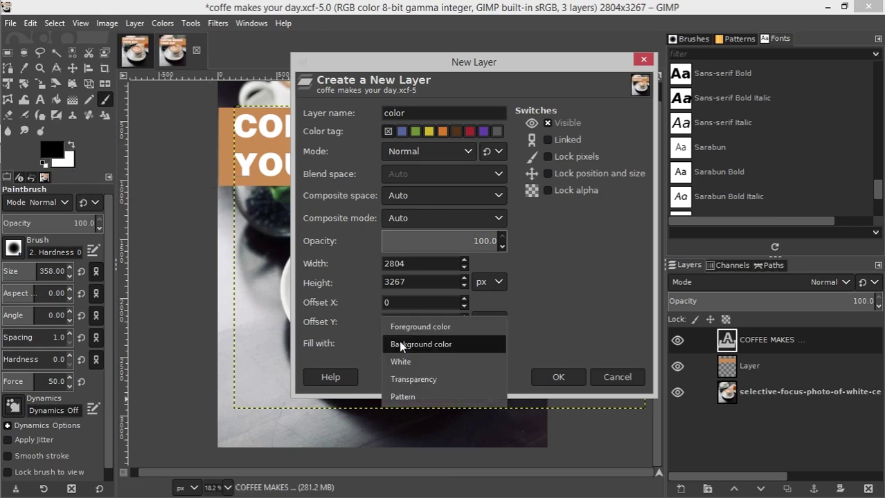
{"action": "left_click", "coordinate": [374, 346]}
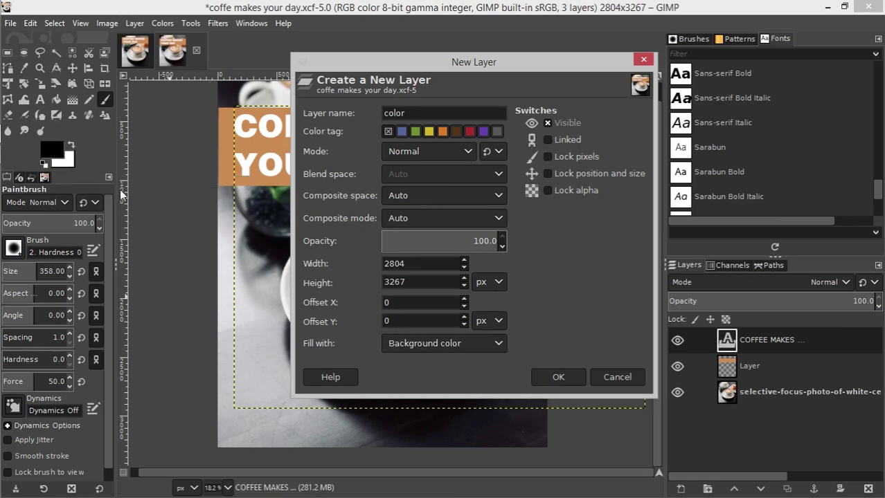
{"action": "left_click", "coordinate": [423, 345]}
{"action": "left_click", "coordinate": [419, 346]}
{"action": "left_click", "coordinate": [418, 342]}
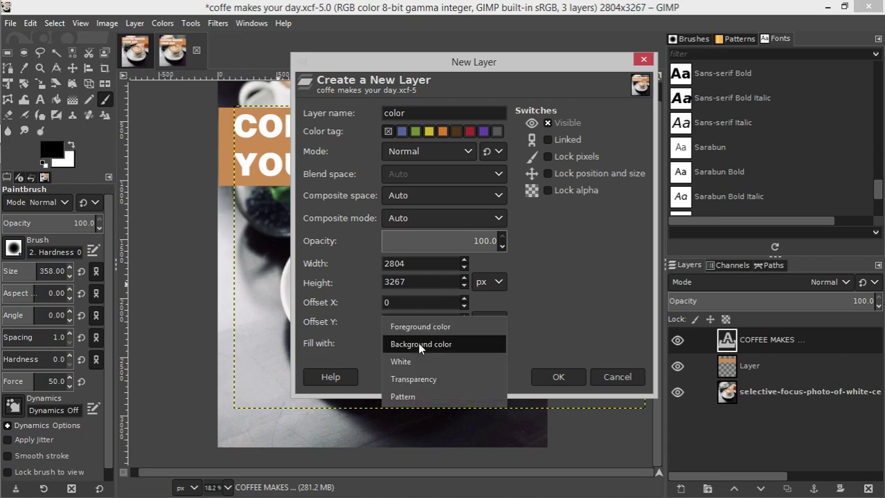
{"action": "left_click", "coordinate": [418, 343]}
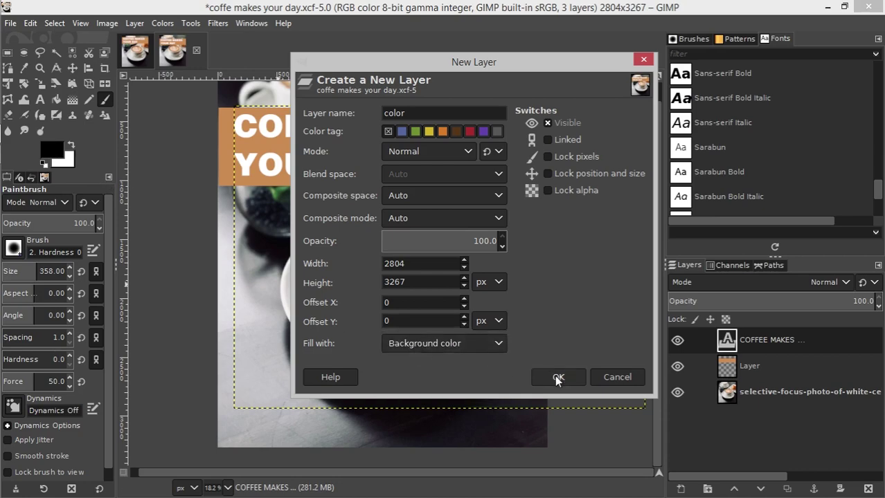
{"action": "left_click", "coordinate": [559, 377]}
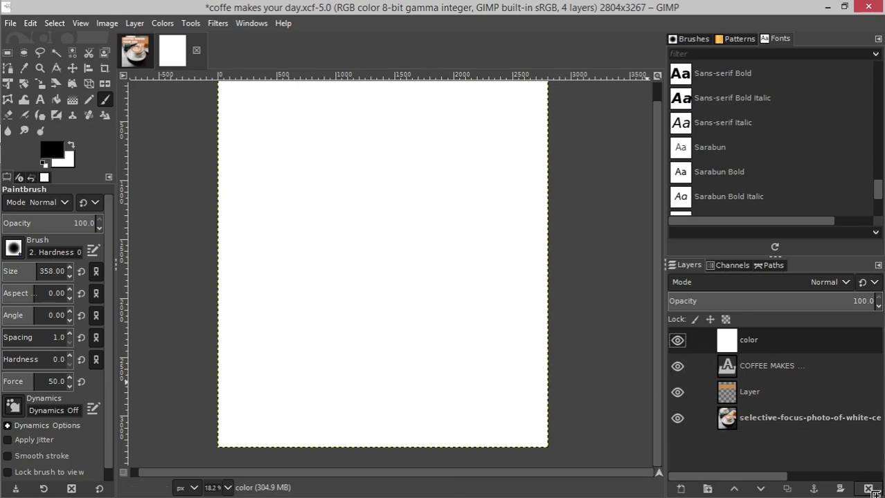
{"action": "left_click", "coordinate": [870, 489]}
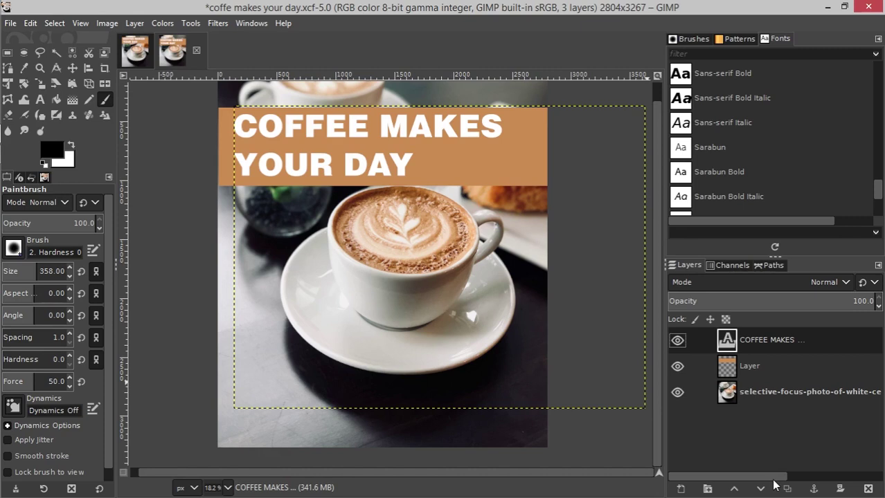
- Create a layer group, move the headline and orange banner layers into it with the headline above the banner, and collapse the group
{"action": "left_click", "coordinate": [706, 489]}
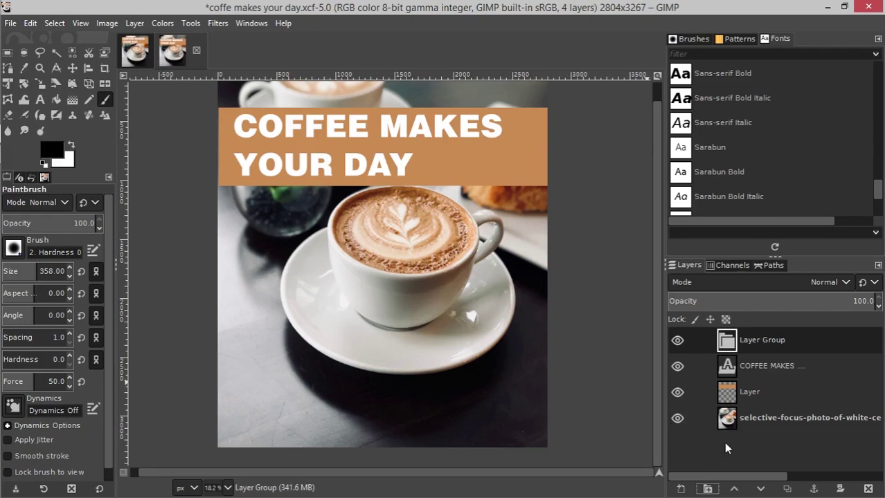
{"action": "left_click", "coordinate": [753, 389]}
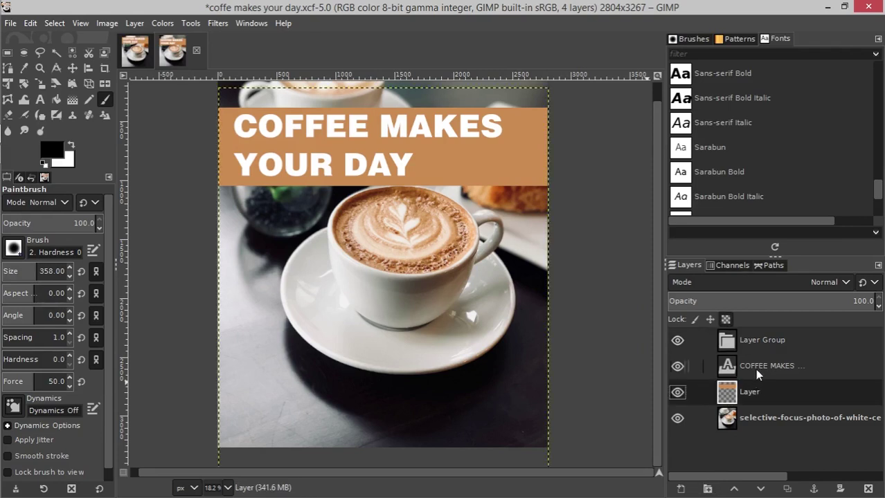
{"action": "left_click_drag", "start_coordinate": [756, 370], "coordinate": [772, 342]}
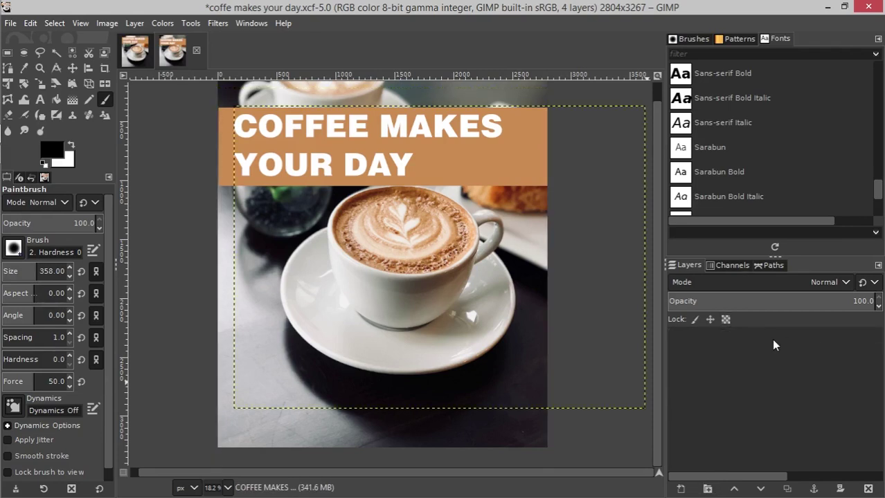
{"action": "left_click_drag", "start_coordinate": [758, 392], "coordinate": [761, 353]}
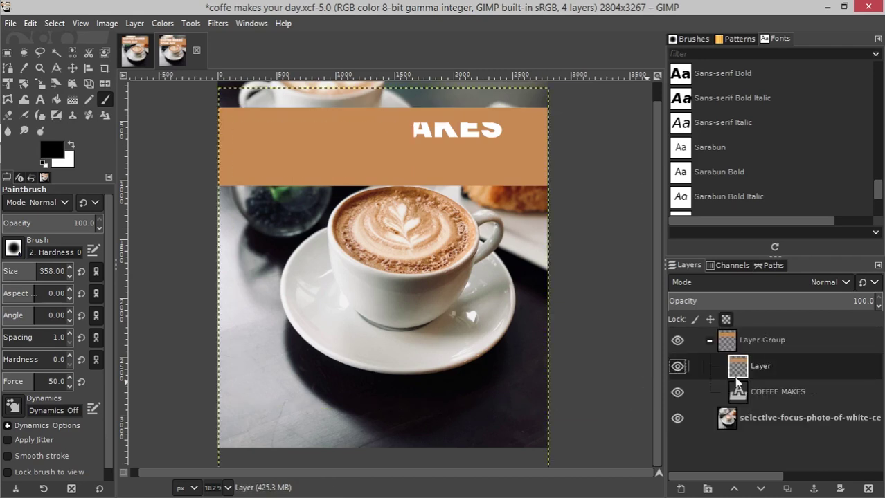
{"action": "left_click_drag", "start_coordinate": [773, 373], "coordinate": [774, 401]}
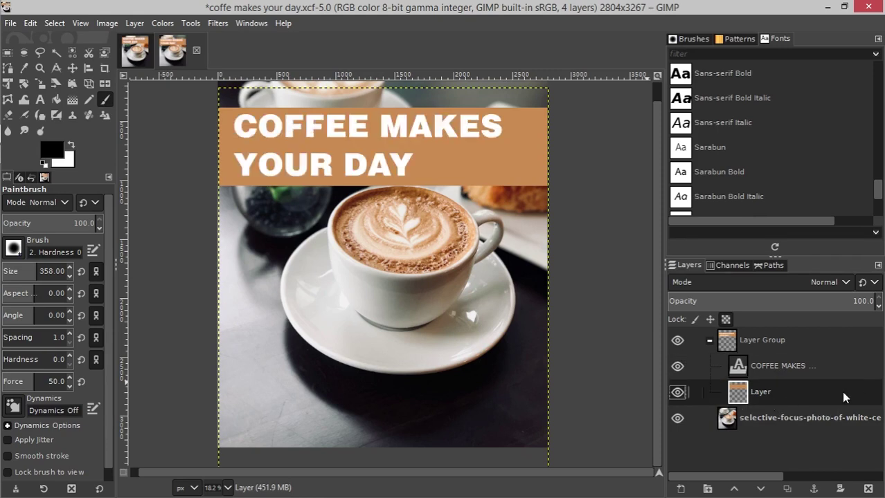
{"action": "left_click", "coordinate": [709, 340]}
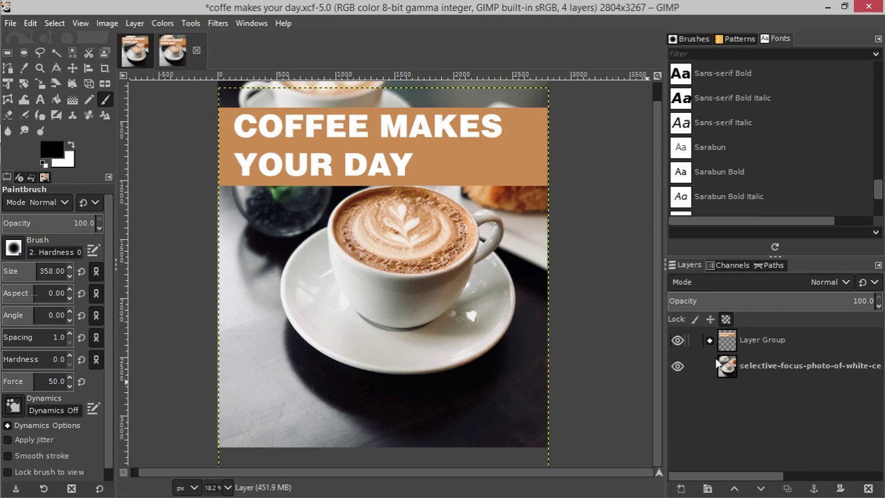
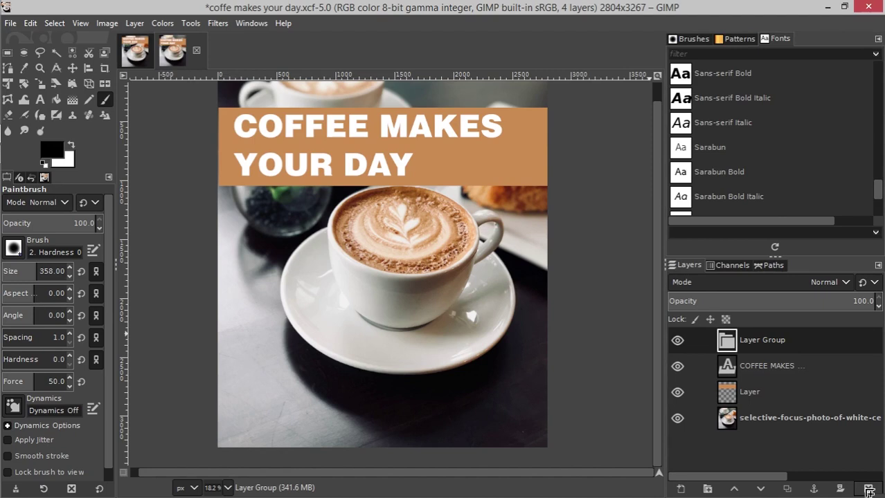
- Delete the empty layer group and the headline layer, undo the headline's deletion, and look at the undo and redo commands
{"action": "left_click", "coordinate": [868, 490]}
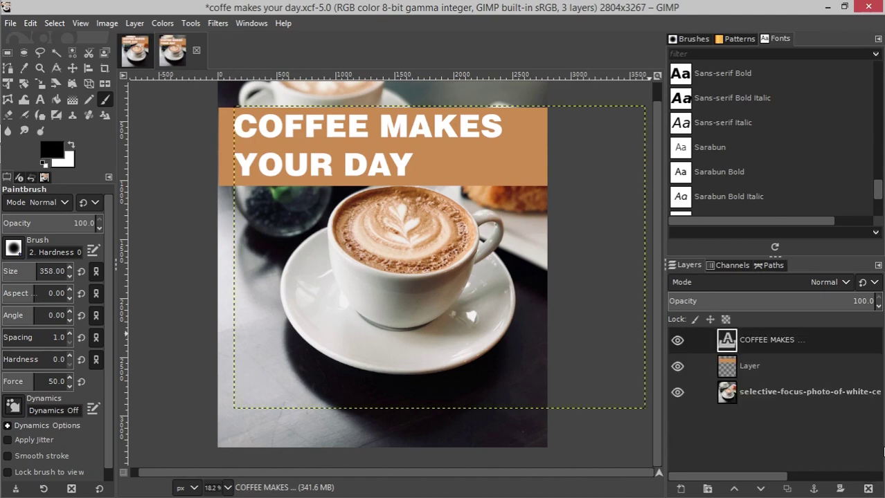
{"action": "left_click", "coordinate": [868, 490]}
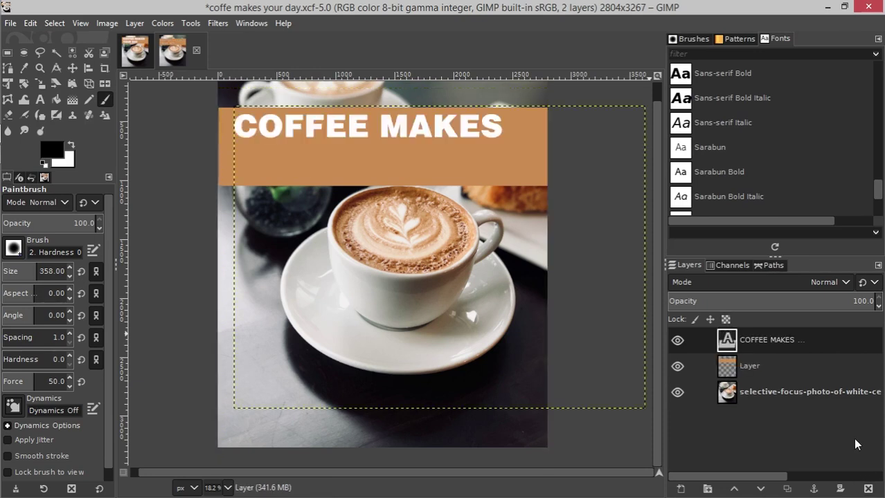
{"action": "key", "text": "ctrl+z"}
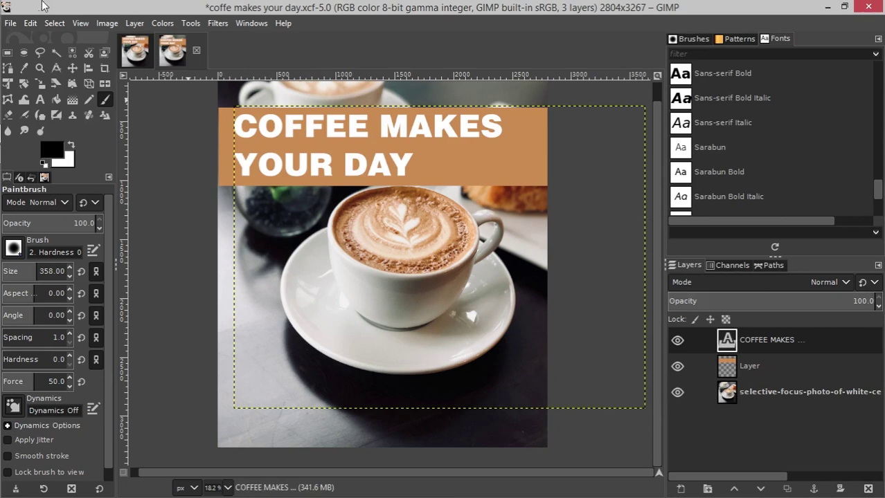
{"action": "left_click", "coordinate": [40, 24]}
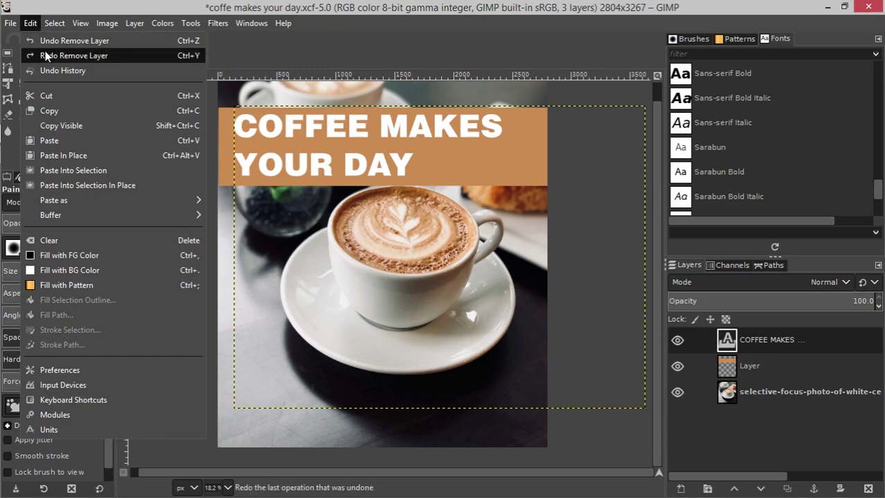
{"action": "left_click", "coordinate": [370, 57]}
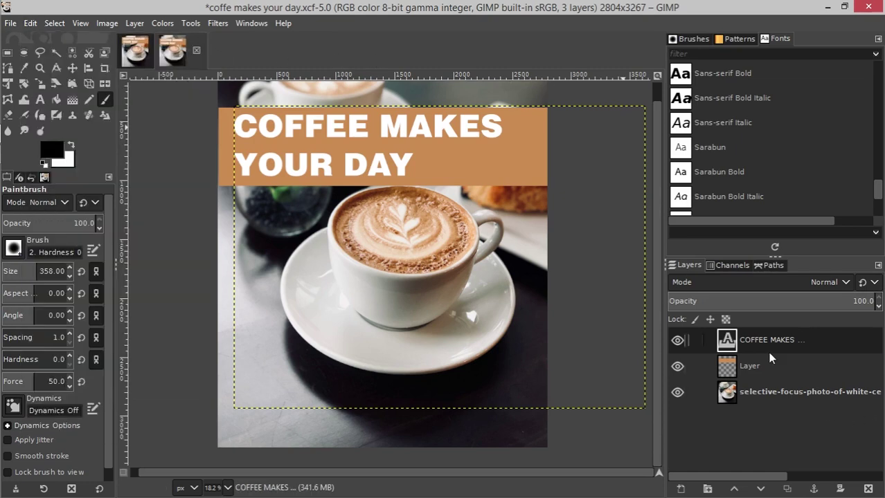
- Undo and redo the removal of the layer group several times, ending with the group removed
{"action": "key", "text": "ctrl+shift+n"}
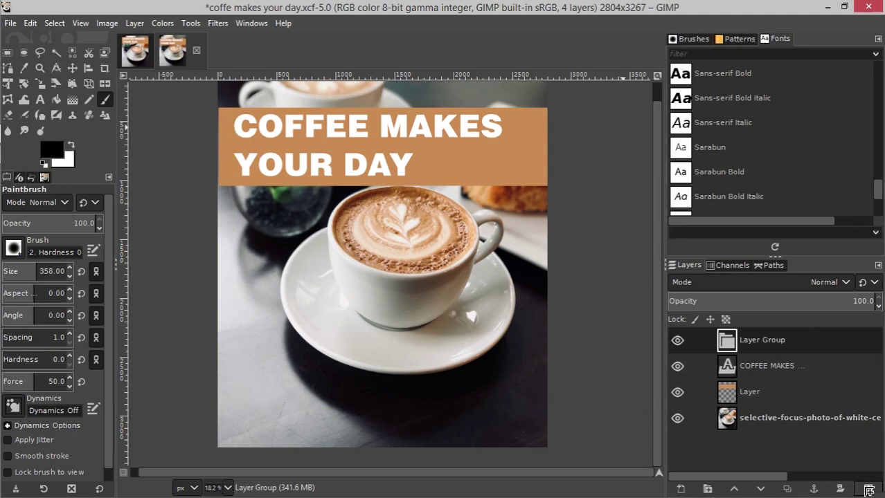
{"action": "key", "text": "ctrl+z"}
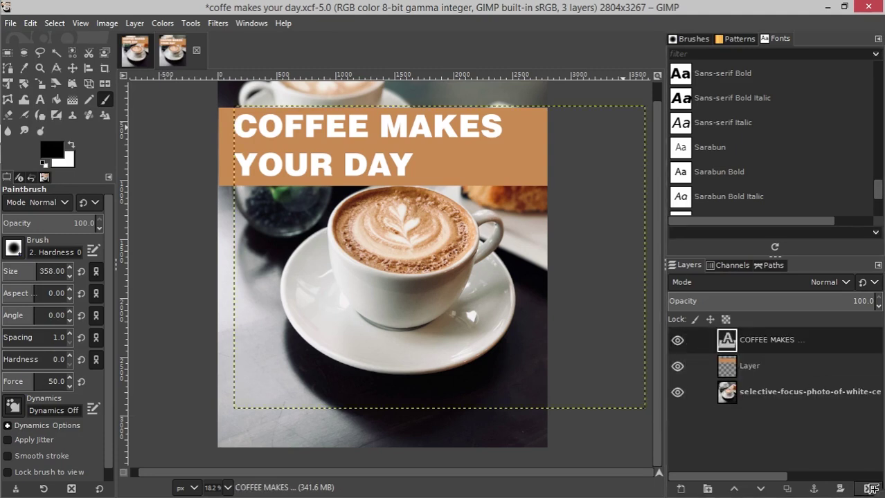
{"action": "key", "text": "ctrl+z"}
{"action": "key", "text": "ctrl+y"}
{"action": "key", "text": "ctrl+z"}
{"action": "key", "text": "ctrl+y"}
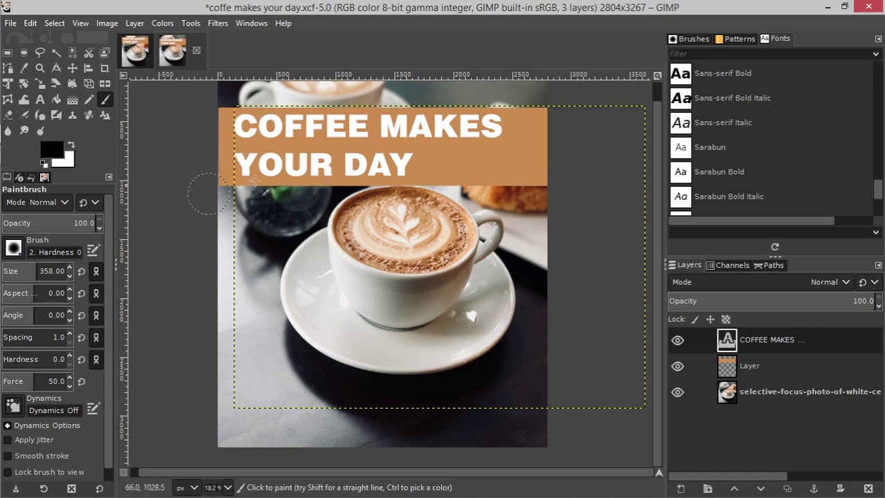
- Reorder the headline layer below the orange banner layer, move the banner back beneath it, and select the headline layer
{"action": "left_click_drag", "start_coordinate": [810, 333], "coordinate": [764, 375]}
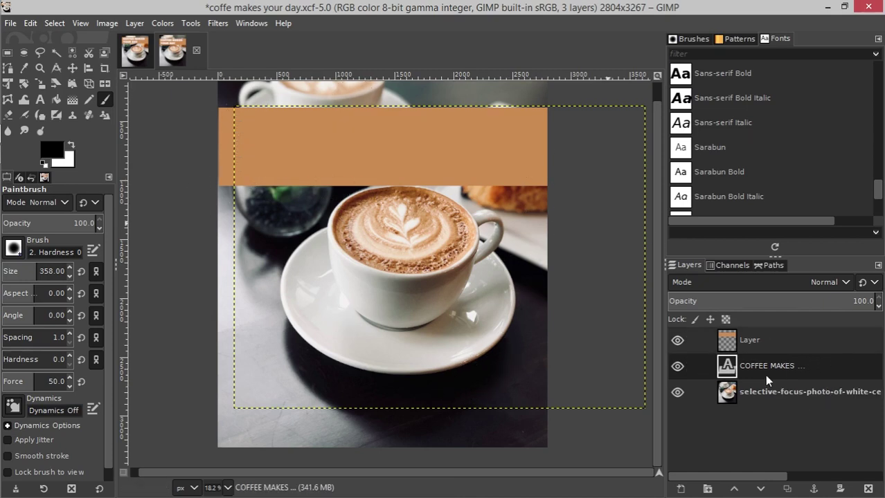
{"action": "left_click", "coordinate": [736, 342]}
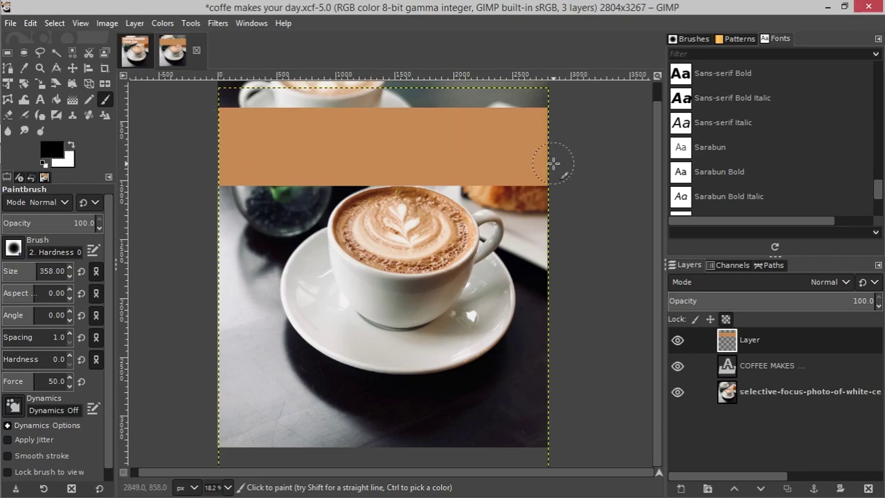
{"action": "left_click_drag", "start_coordinate": [796, 340], "coordinate": [772, 378]}
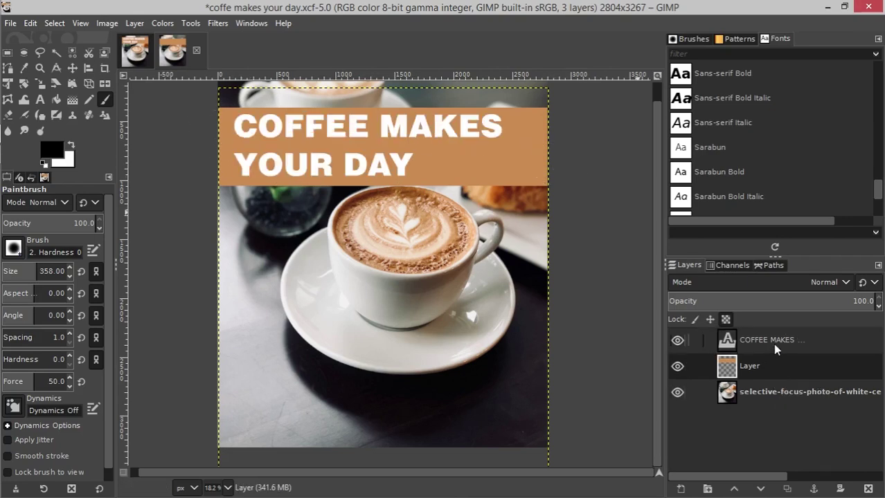
{"action": "left_click", "coordinate": [773, 344]}
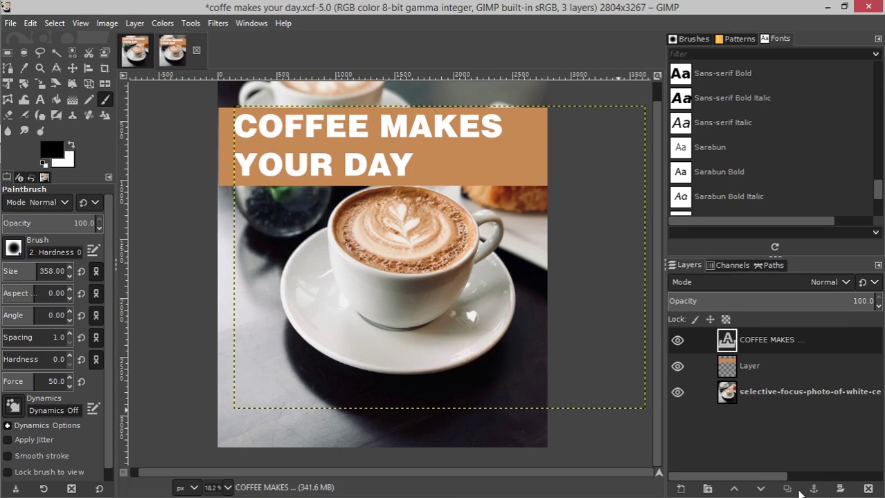
- Lower the headline layer to the bottom of the layer stack and raise it back to the top
{"action": "left_click", "coordinate": [761, 489]}
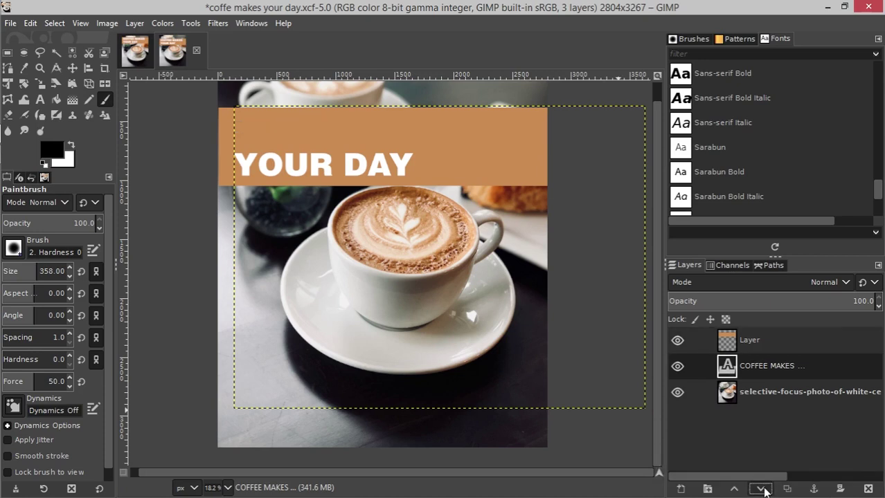
{"action": "left_click", "coordinate": [762, 489]}
{"action": "left_click", "coordinate": [733, 489]}
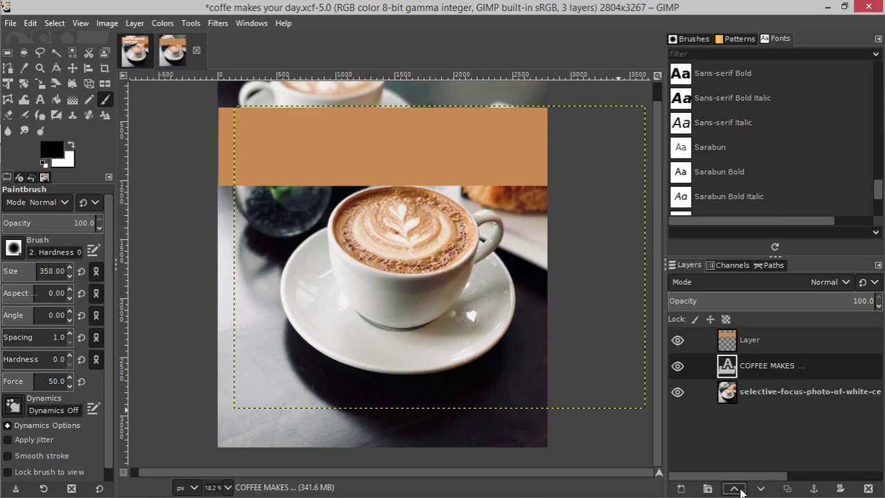
{"action": "left_click", "coordinate": [733, 489]}
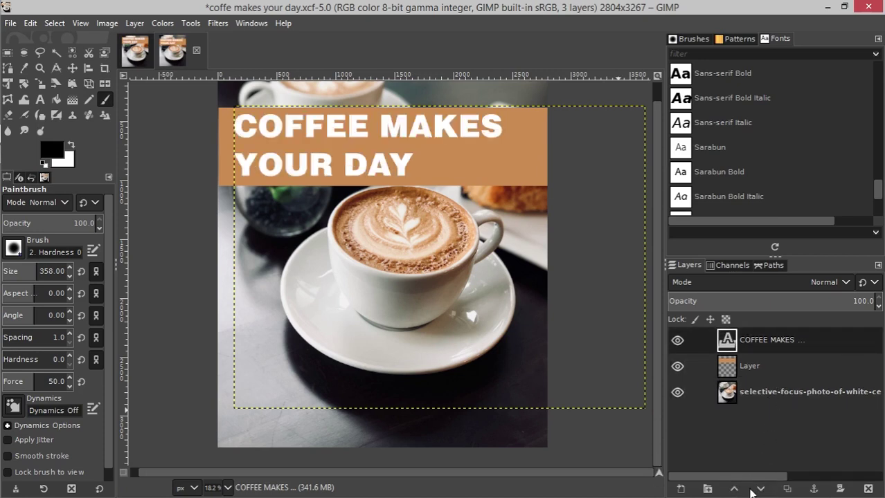
- Duplicate the "COFFEE MAKES YOUR DAY" headline layer
{"action": "mouse_move", "coordinate": [799, 344]}
{"action": "left_mouse_down"}
{"action": "mouse_move", "coordinate": [802, 358]}
{"action": "mouse_move", "coordinate": [737, 391]}
{"action": "mouse_move", "coordinate": [825, 391]}
{"action": "mouse_move", "coordinate": [788, 331]}
{"action": "left_mouse_up"}
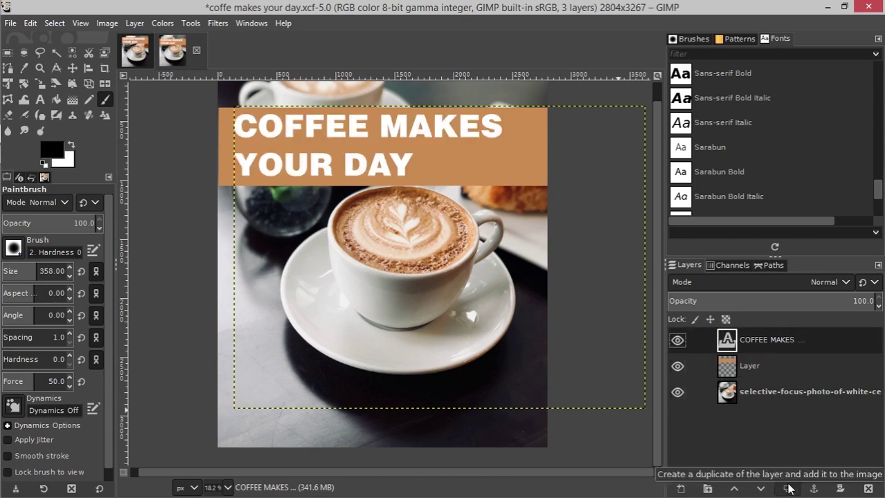
{"action": "left_click", "coordinate": [736, 340]}
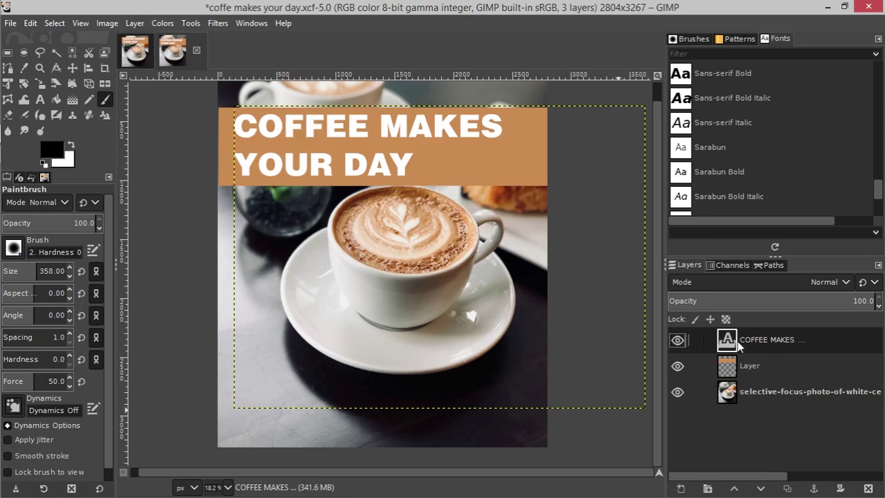
{"action": "left_click", "coordinate": [789, 488]}
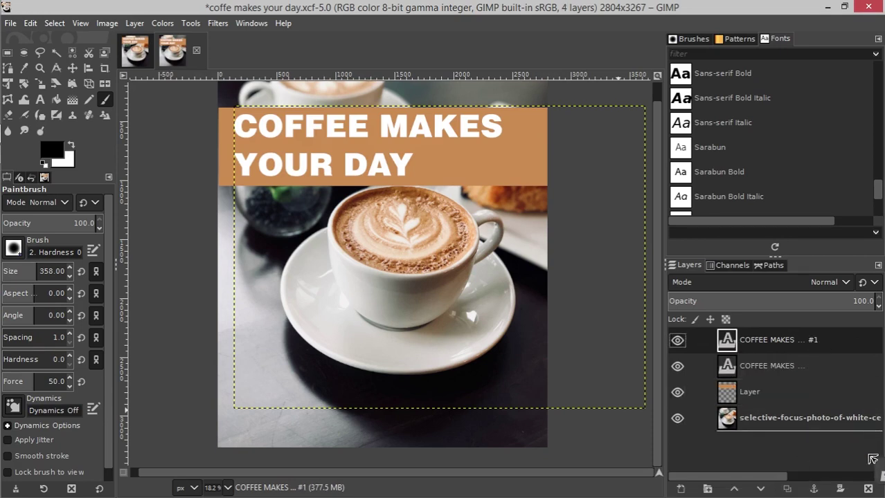
- Delete the duplicate of the "COFFEE MAKES YOUR DAY" headline layer
{"action": "left_click", "coordinate": [860, 488]}
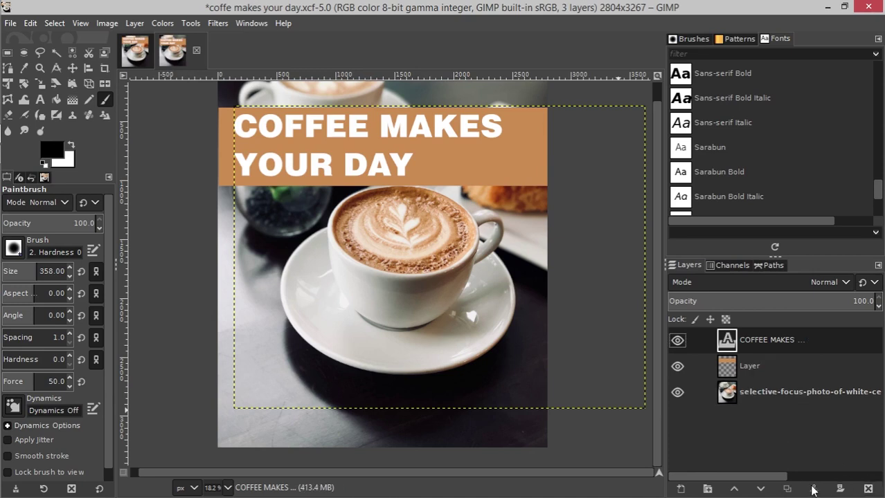
- Review the commands available for the orange banner layer, close them, and select the coffee photo layer
{"action": "left_click", "coordinate": [780, 365]}
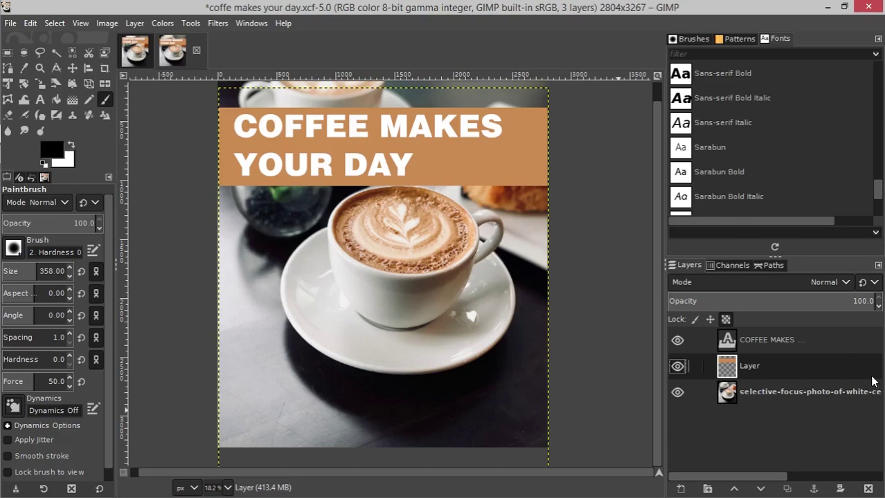
{"action": "right_click", "coordinate": [781, 367]}
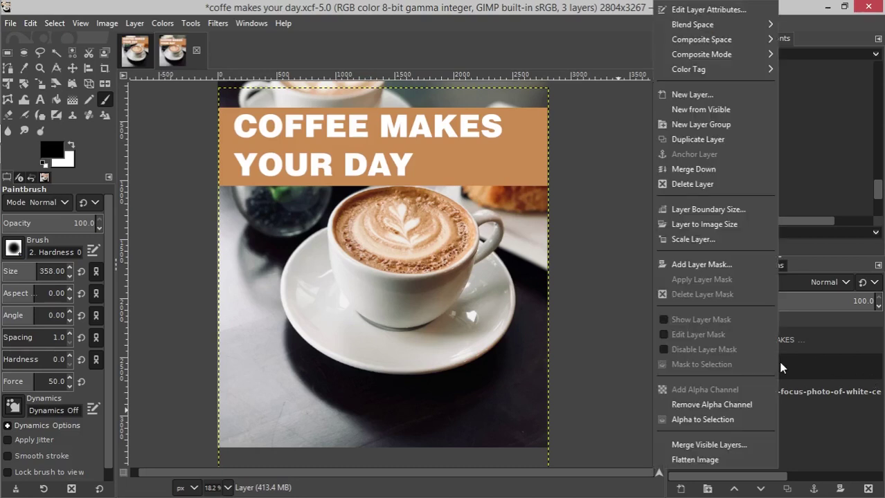
{"action": "left_click", "coordinate": [803, 369]}
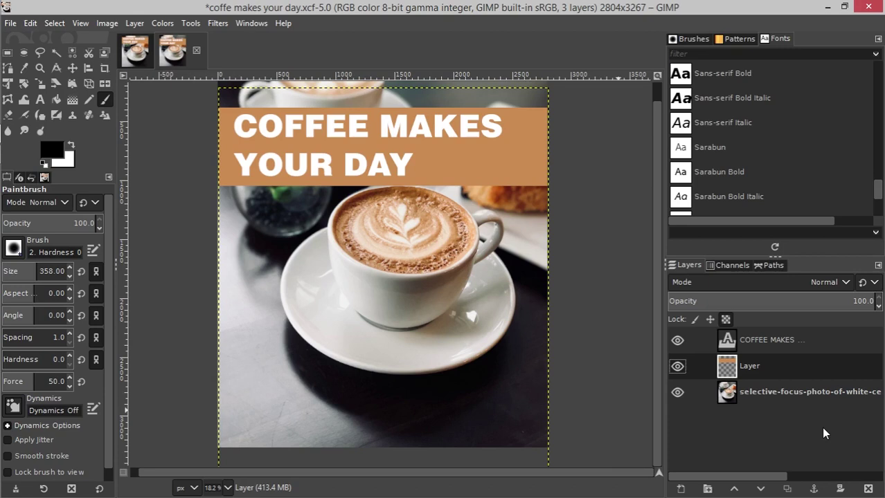
{"action": "left_click", "coordinate": [750, 393]}
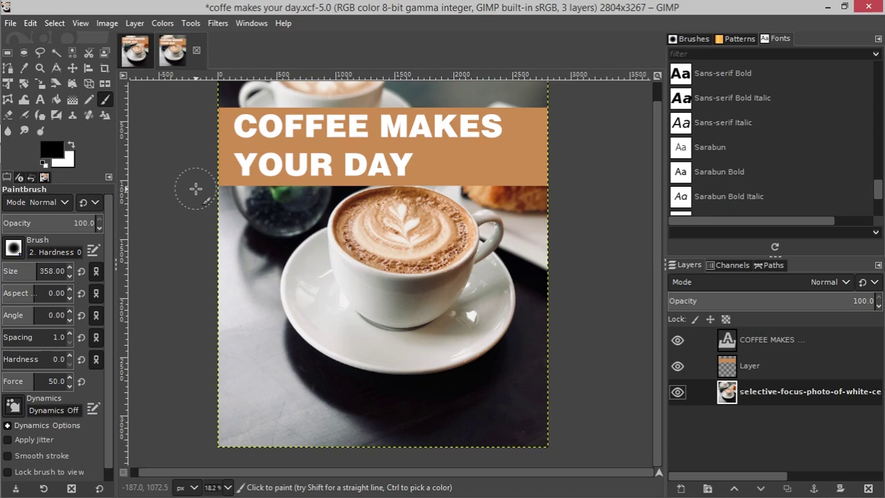
- Review the Save As settings for the Pictures folder and the .xcf file extension, and cancel without saving
{"action": "left_click", "coordinate": [11, 23]}
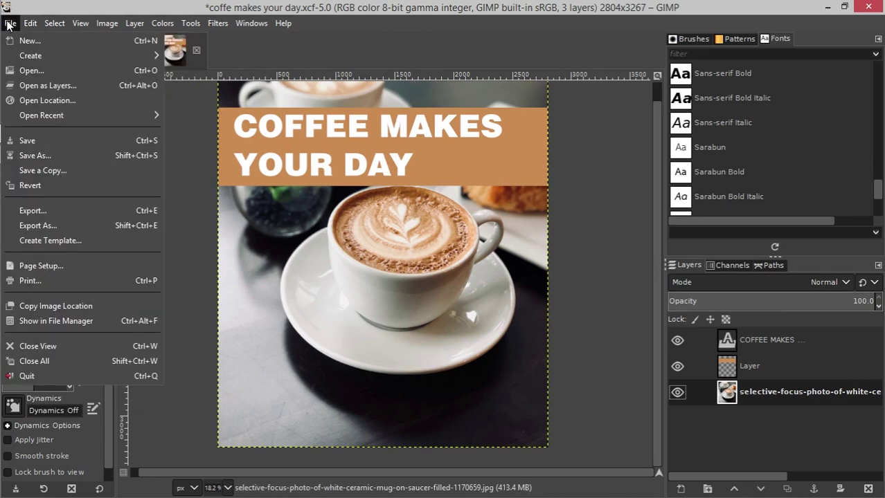
{"action": "left_click", "coordinate": [414, 5]}
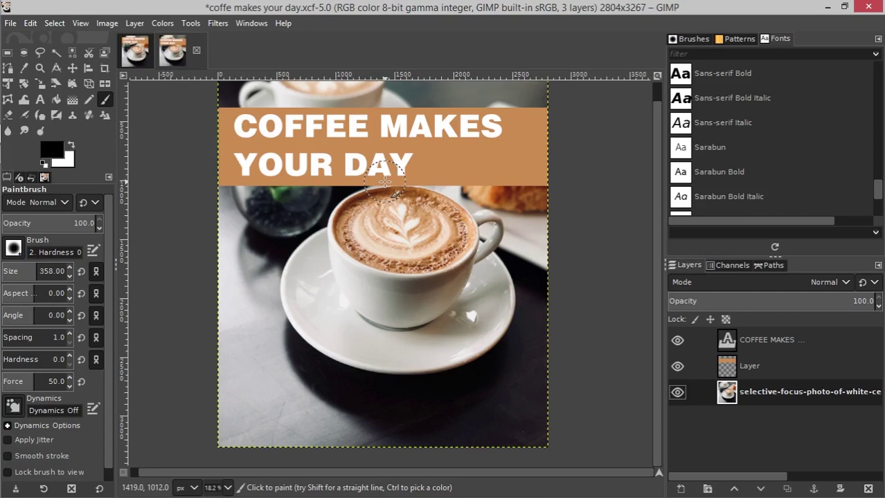
{"action": "left_click", "coordinate": [10, 23]}
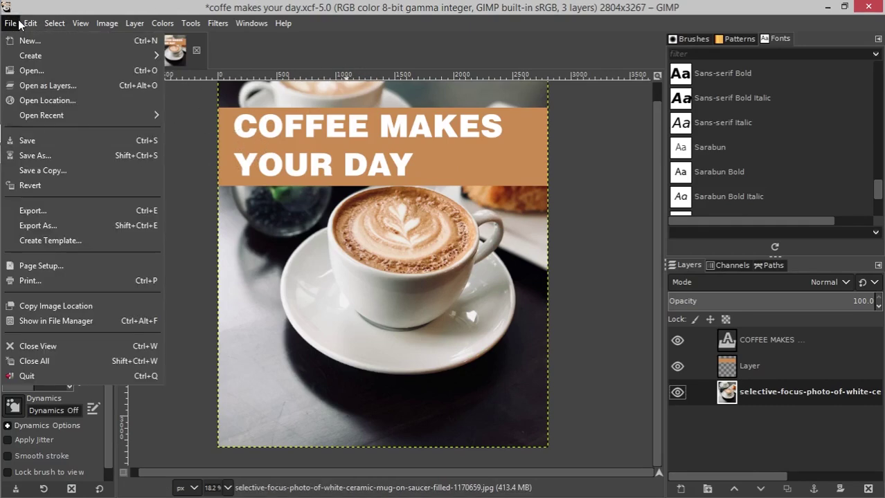
{"action": "left_click", "coordinate": [46, 157]}
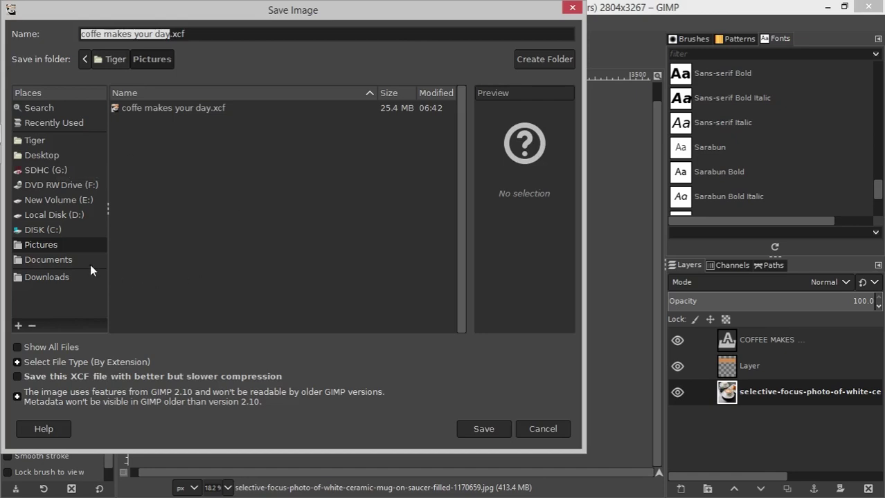
{"action": "left_click", "coordinate": [35, 244]}
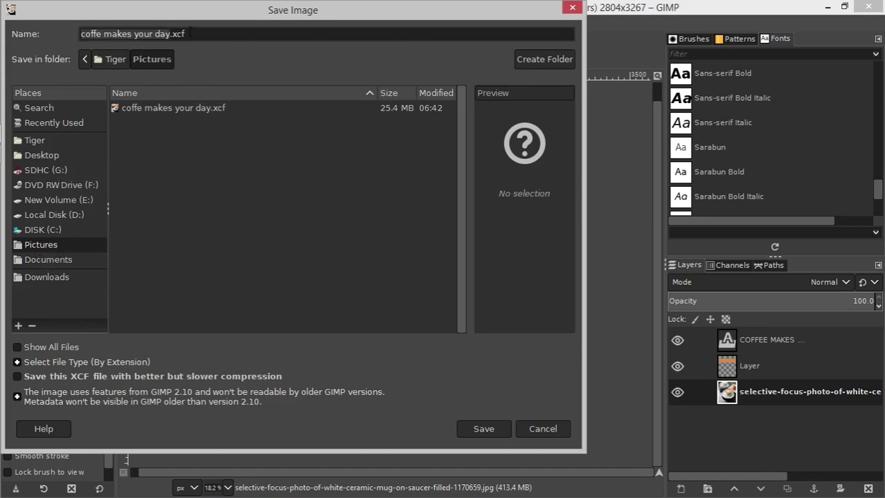
{"action": "left_click_drag", "start_coordinate": [189, 36], "coordinate": [173, 34]}
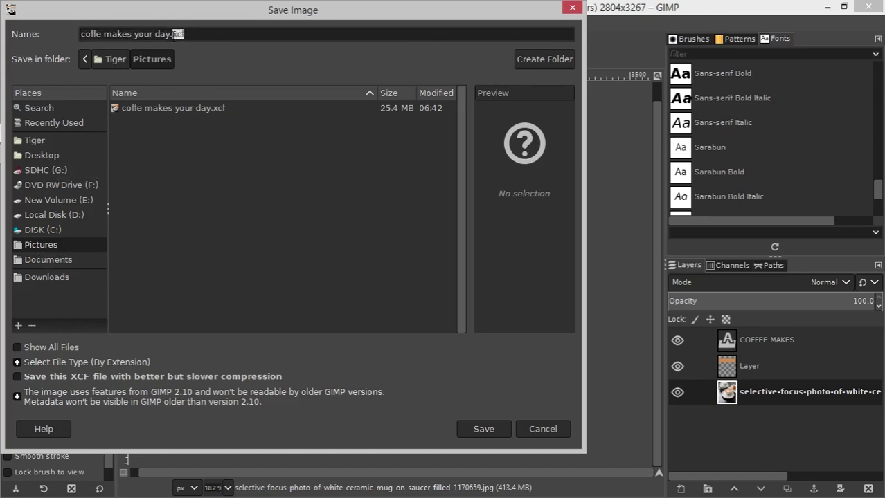
{"action": "left_click", "coordinate": [200, 36]}
{"action": "left_click", "coordinate": [542, 429]}
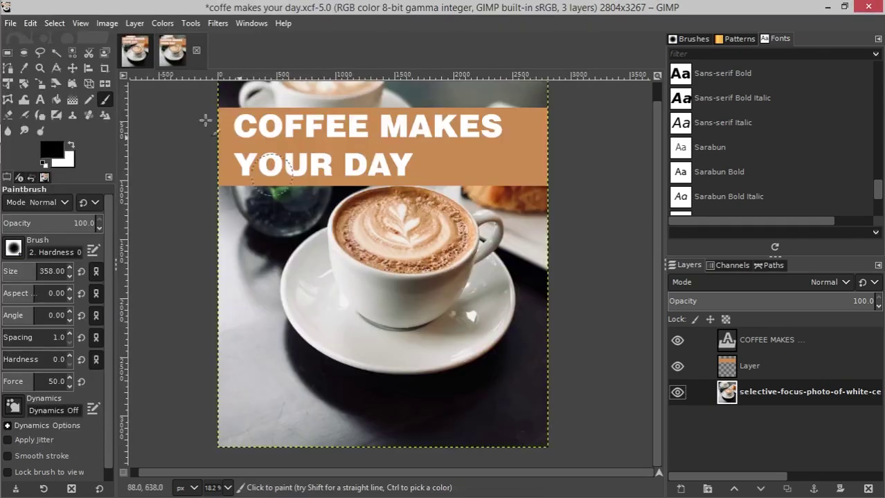
- Export the poster to the Pictures folder as "coffe makes your day.png" with the default PNG options
{"action": "left_click", "coordinate": [10, 23]}
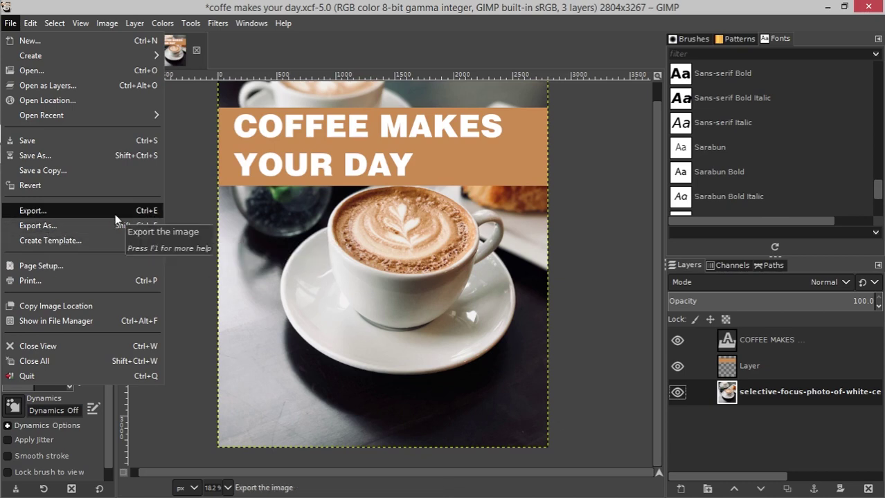
{"action": "left_click", "coordinate": [59, 210]}
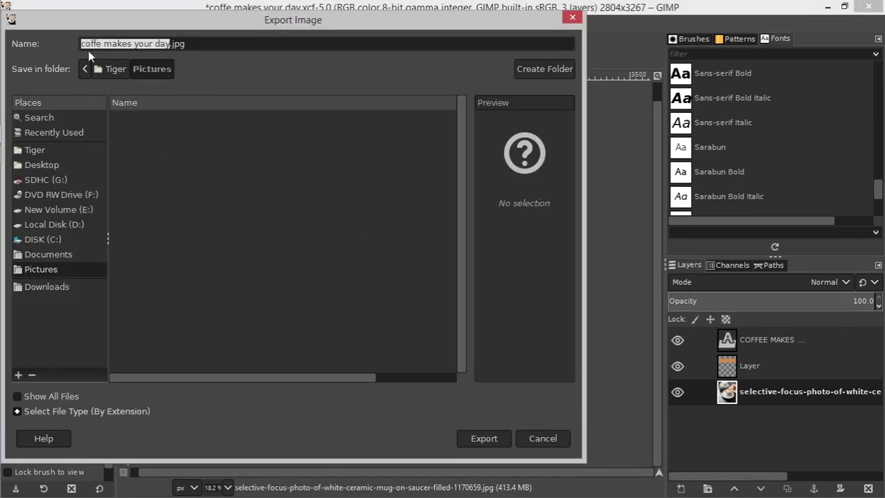
{"action": "left_click_drag", "start_coordinate": [185, 43], "coordinate": [173, 43]}
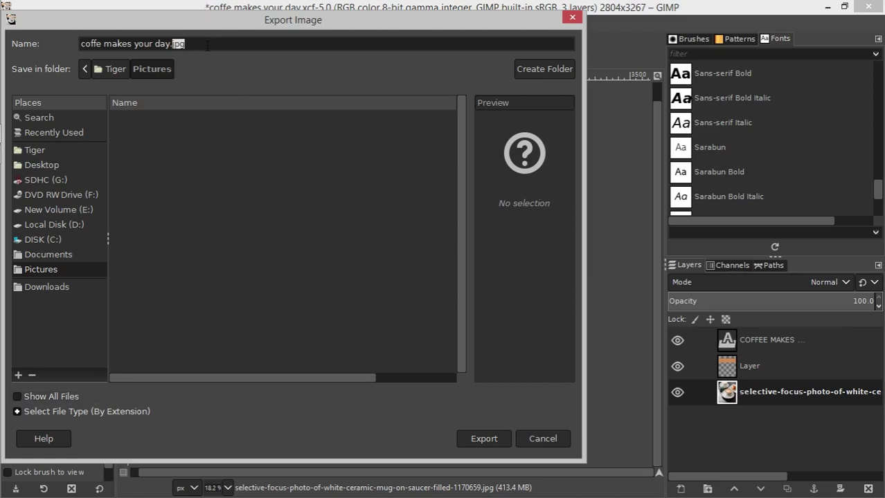
{"action": "type", "text": "png"}
{"action": "left_click", "coordinate": [498, 437]}
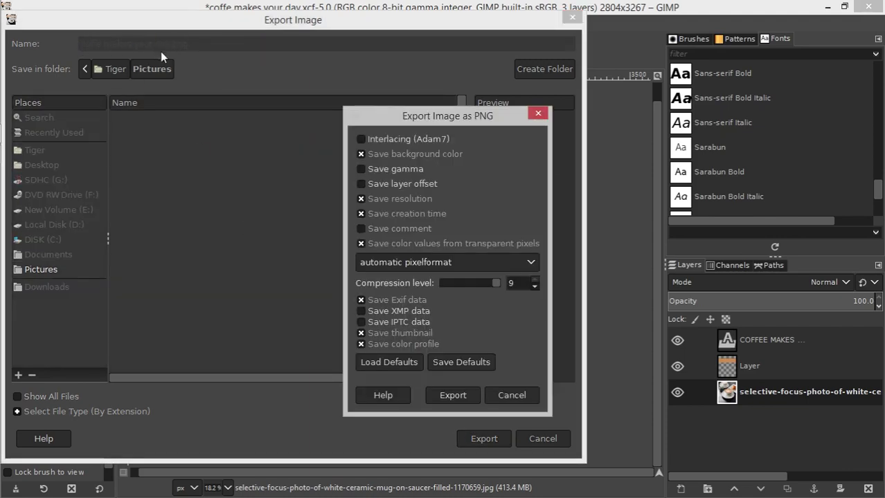
{"action": "left_click_drag", "start_coordinate": [425, 118], "coordinate": [371, 96]}
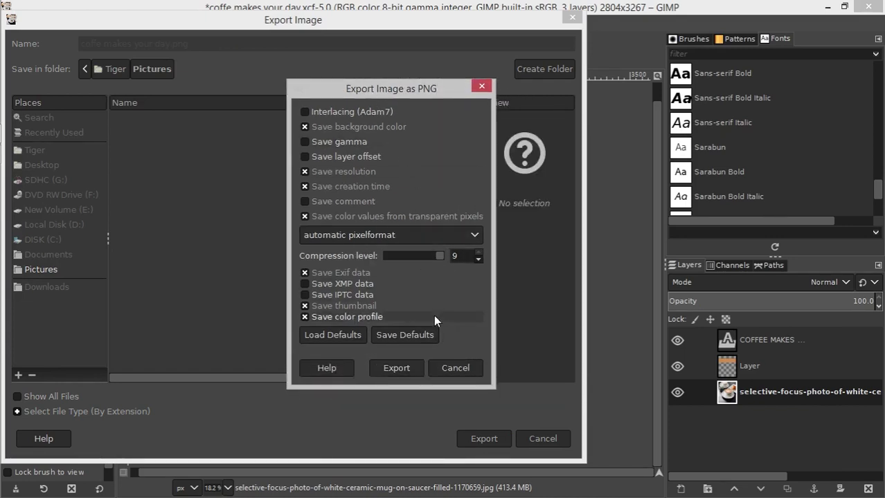
{"action": "left_click", "coordinate": [395, 367]}
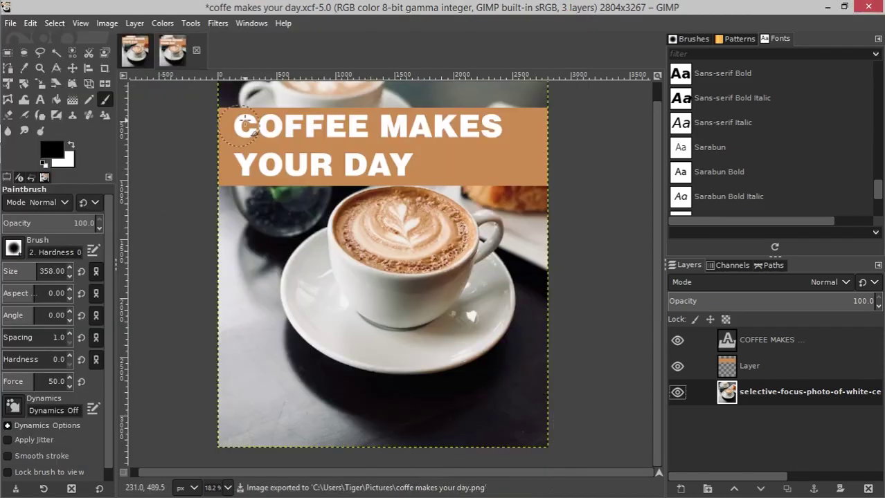
- Switch to File Explorer, view the exported "coffe makes your day.png" from the Pictures folder up close, and close the image viewer
{"action": "mouse_move", "coordinate": [2, 315]}
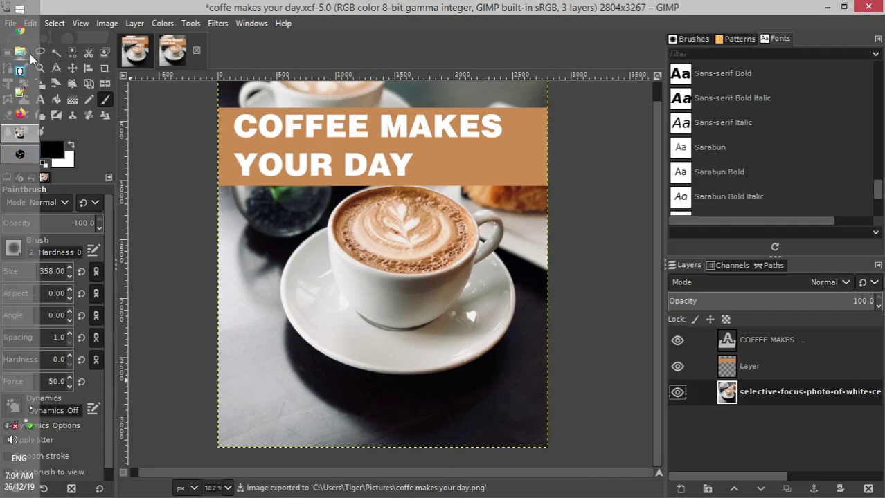
{"action": "key", "text": "super+e"}
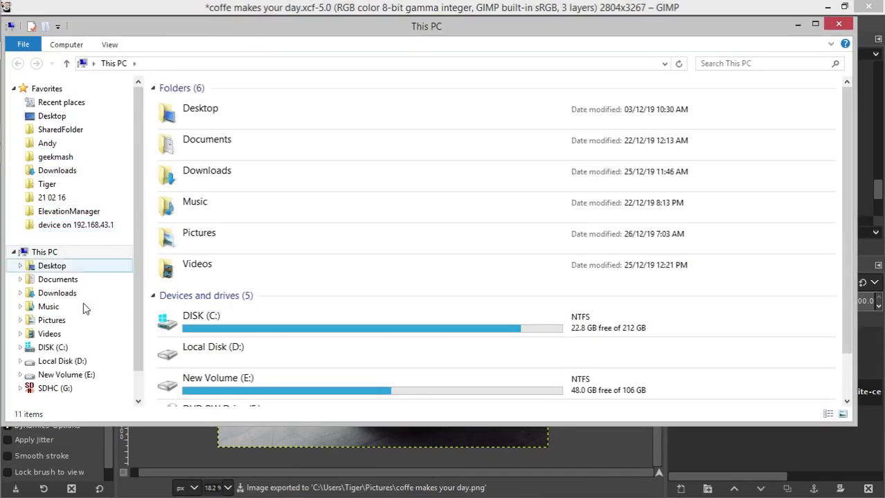
{"action": "left_click", "coordinate": [69, 320]}
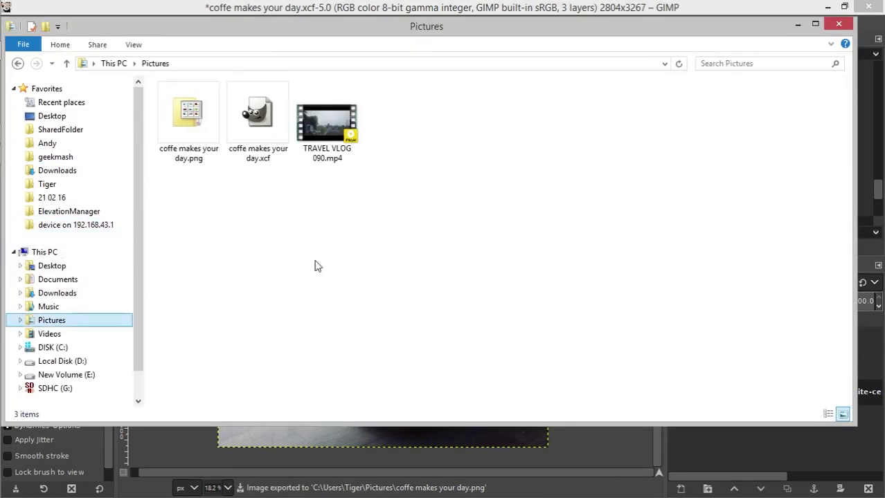
{"action": "left_click", "coordinate": [199, 154]}
{"action": "double_click", "coordinate": [194, 151]}
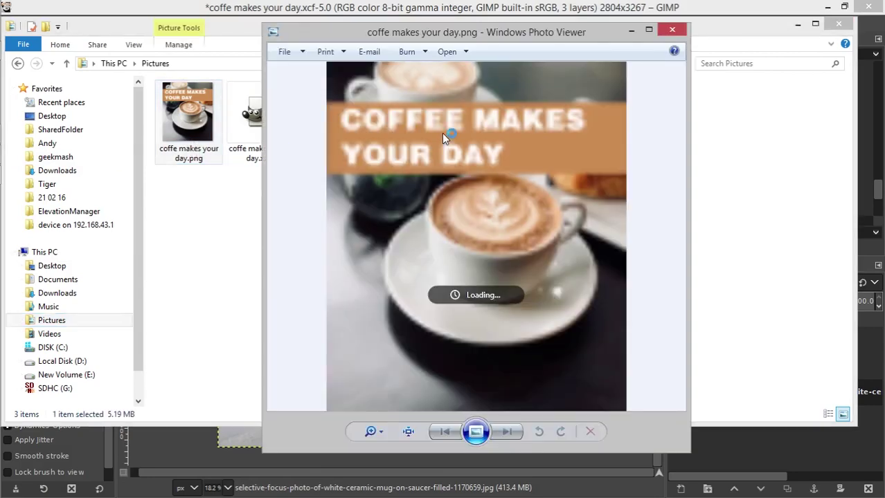
{"action": "scroll", "coordinate": [437, 119], "scroll_direction": "up", "scroll_amount": 2}
{"action": "scroll", "coordinate": [454, 119], "scroll_direction": "down", "scroll_amount": 2}
{"action": "scroll", "coordinate": [453, 119], "scroll_direction": "up", "scroll_amount": 3}
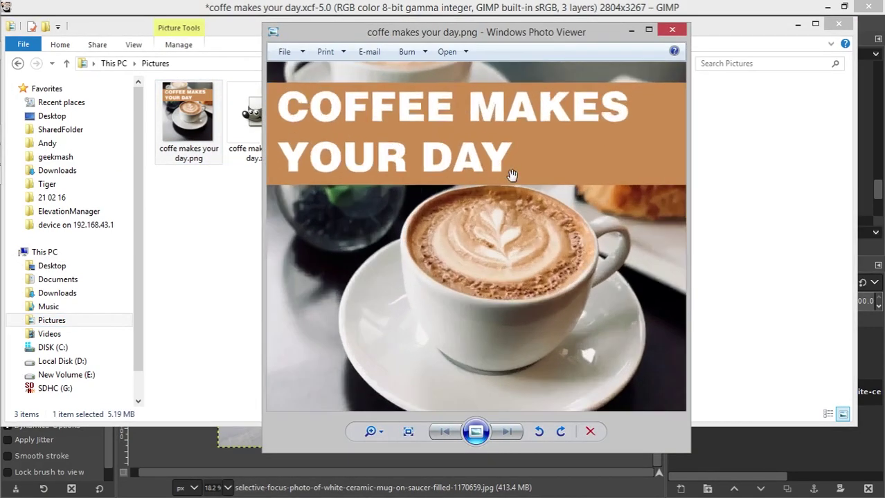
{"action": "scroll", "coordinate": [503, 184], "scroll_direction": "down", "scroll_amount": 4}
{"action": "left_click", "coordinate": [671, 29]}
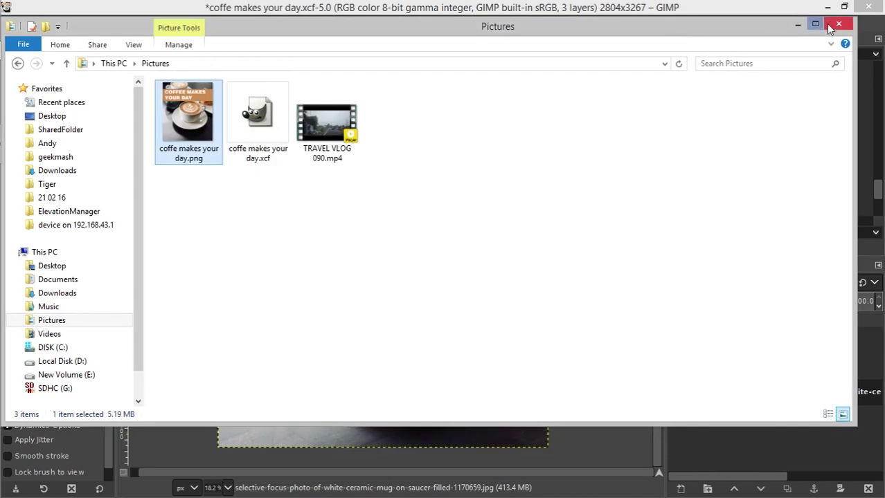
- Check the commands offered for "coffe makes your day.xcf" in the Pictures folder, and return to GIMP
{"action": "left_click_drag", "start_coordinate": [250, 218], "coordinate": [274, 119]}
{"action": "right_click", "coordinate": [270, 116]}
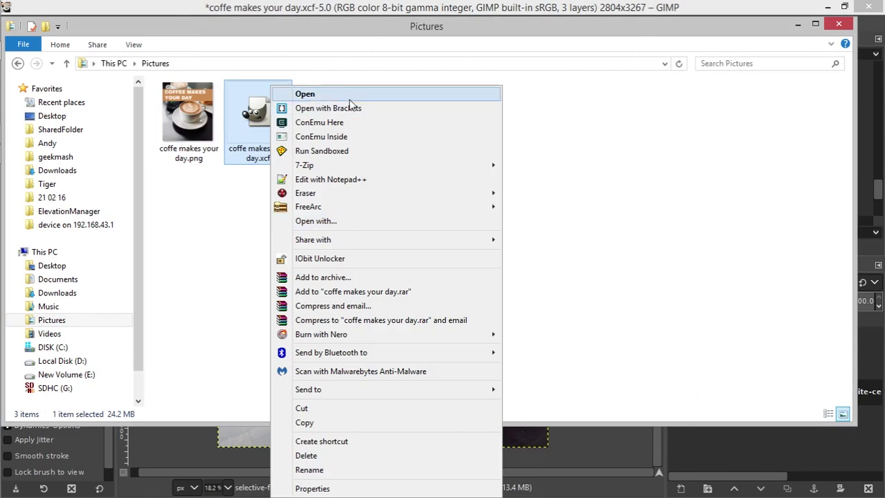
{"action": "left_click", "coordinate": [248, 198]}
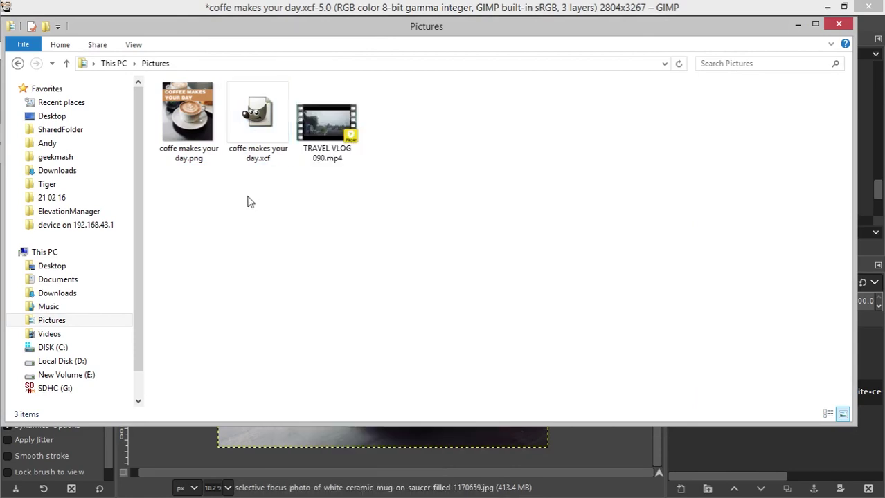
{"action": "left_click", "coordinate": [797, 25]}
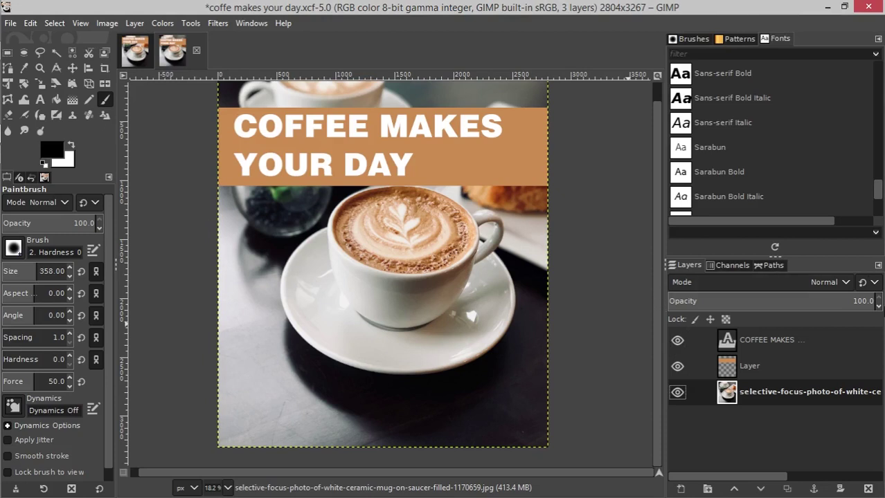
{"action": "left_click", "coordinate": [10, 23]}
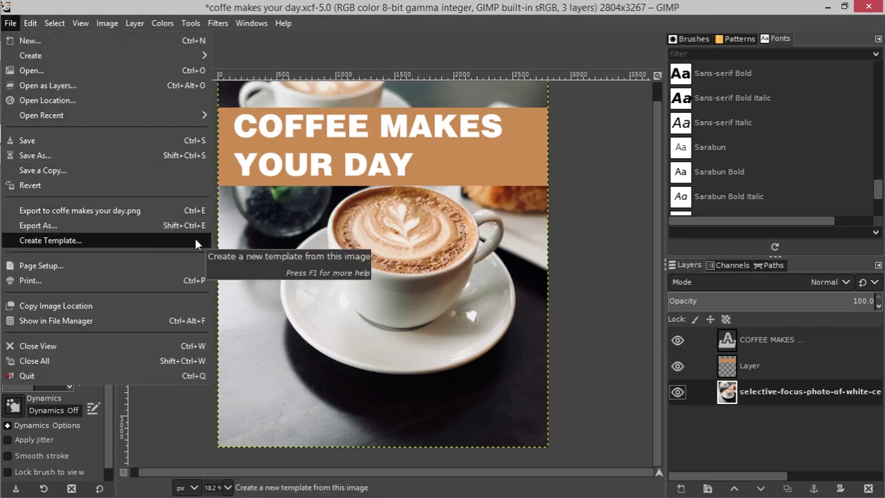
{"action": "left_click", "coordinate": [613, 145]}
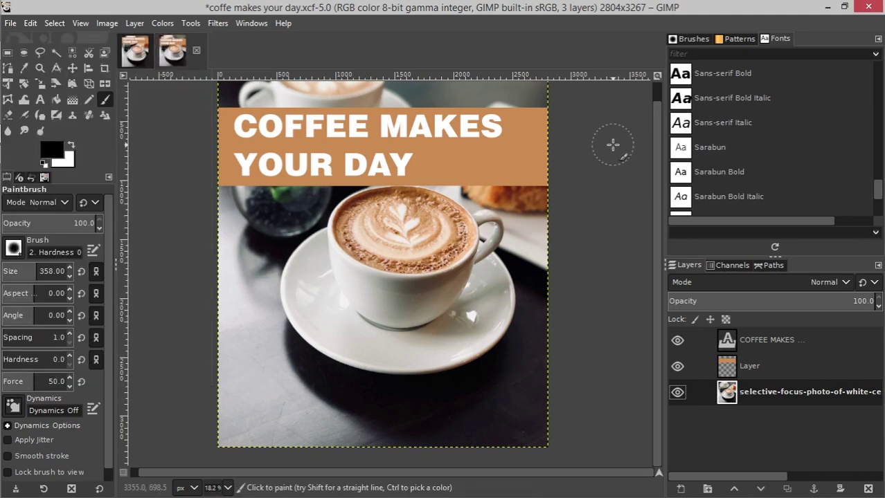